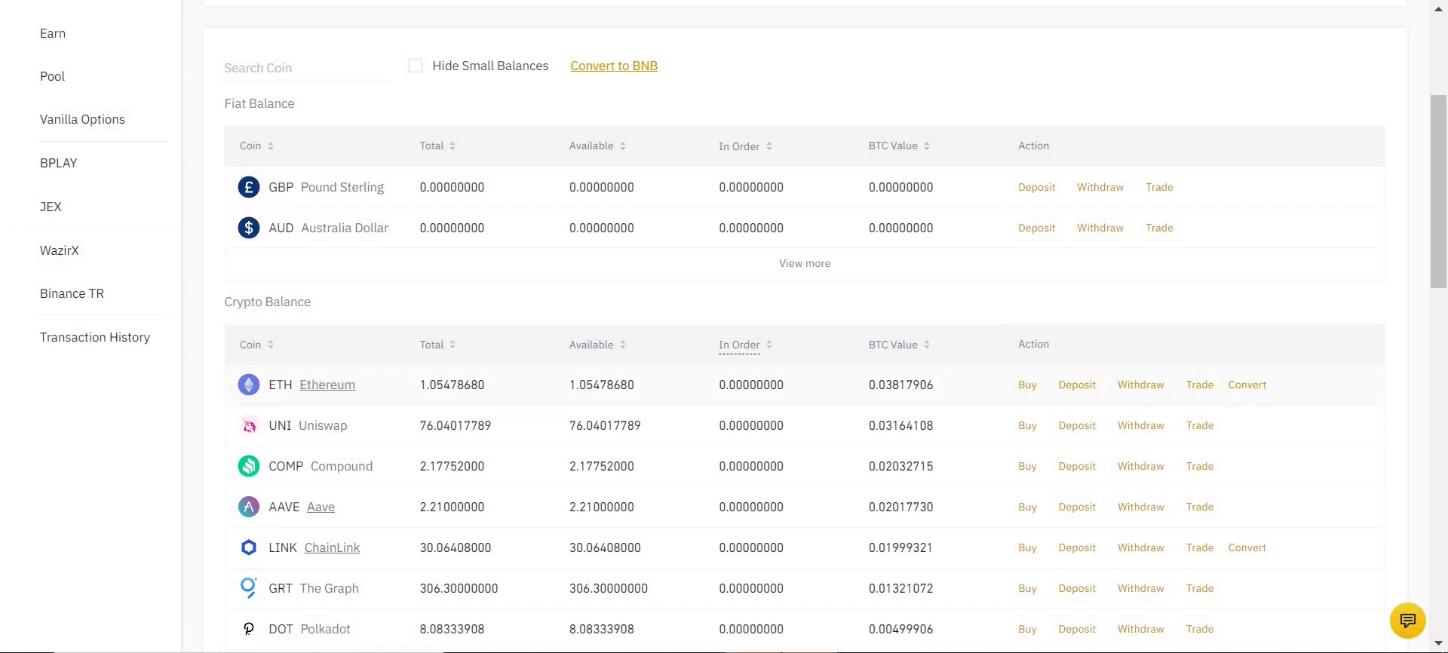
- Look over the Fiat and Spot coin balances and open the Earn wallet
scroll(804, 385, "down", 1)
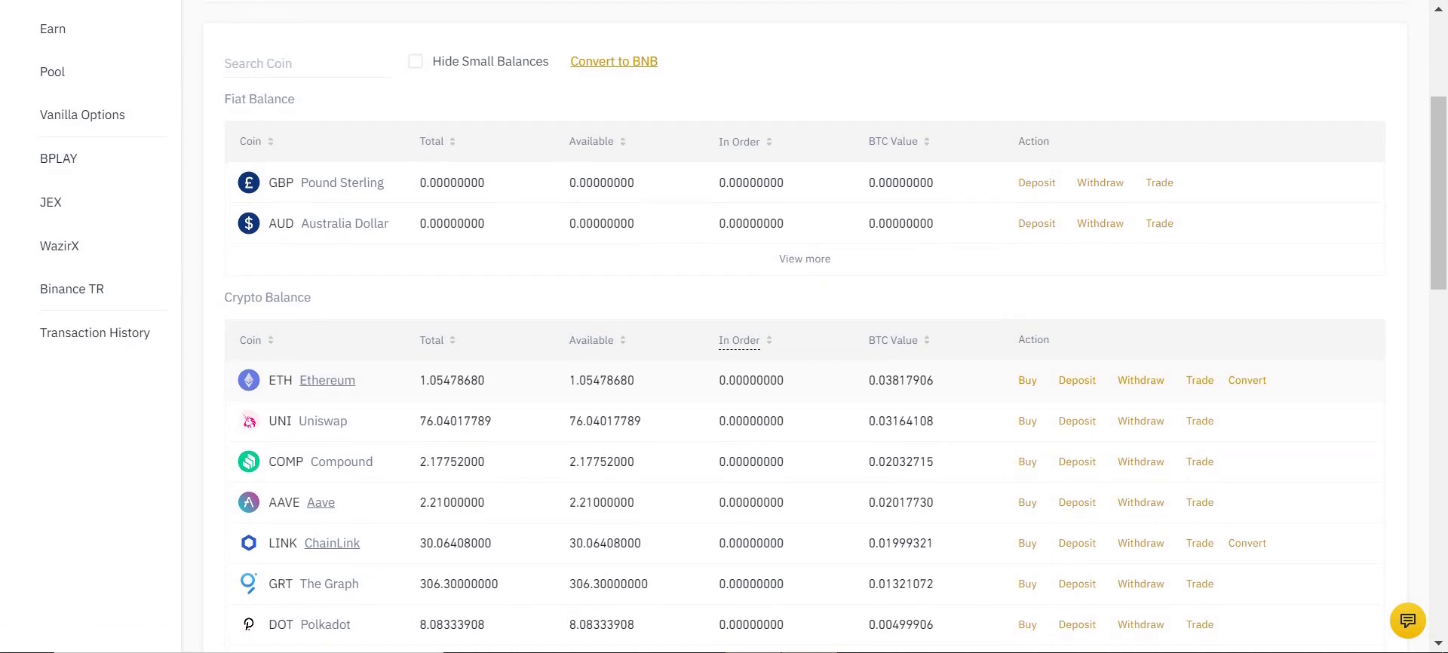
scroll(804, 377, "up", 4)
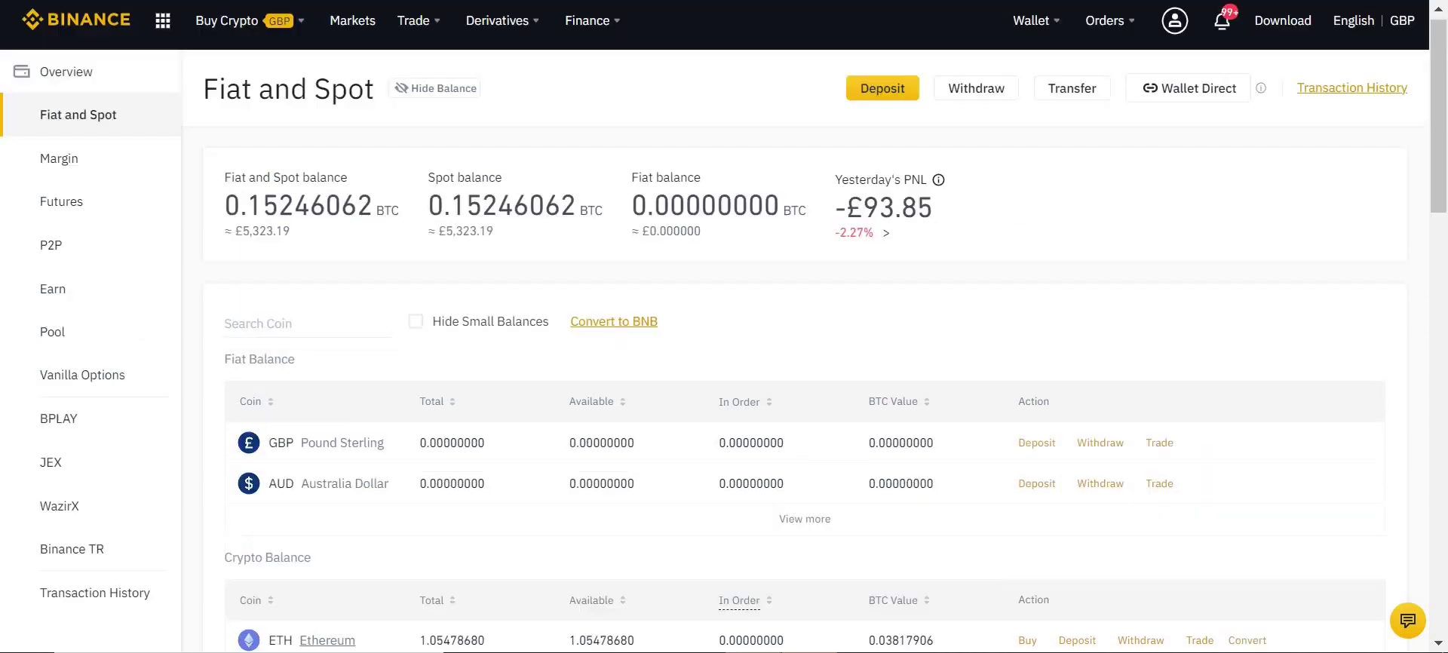
mouse_move(1034, 28)
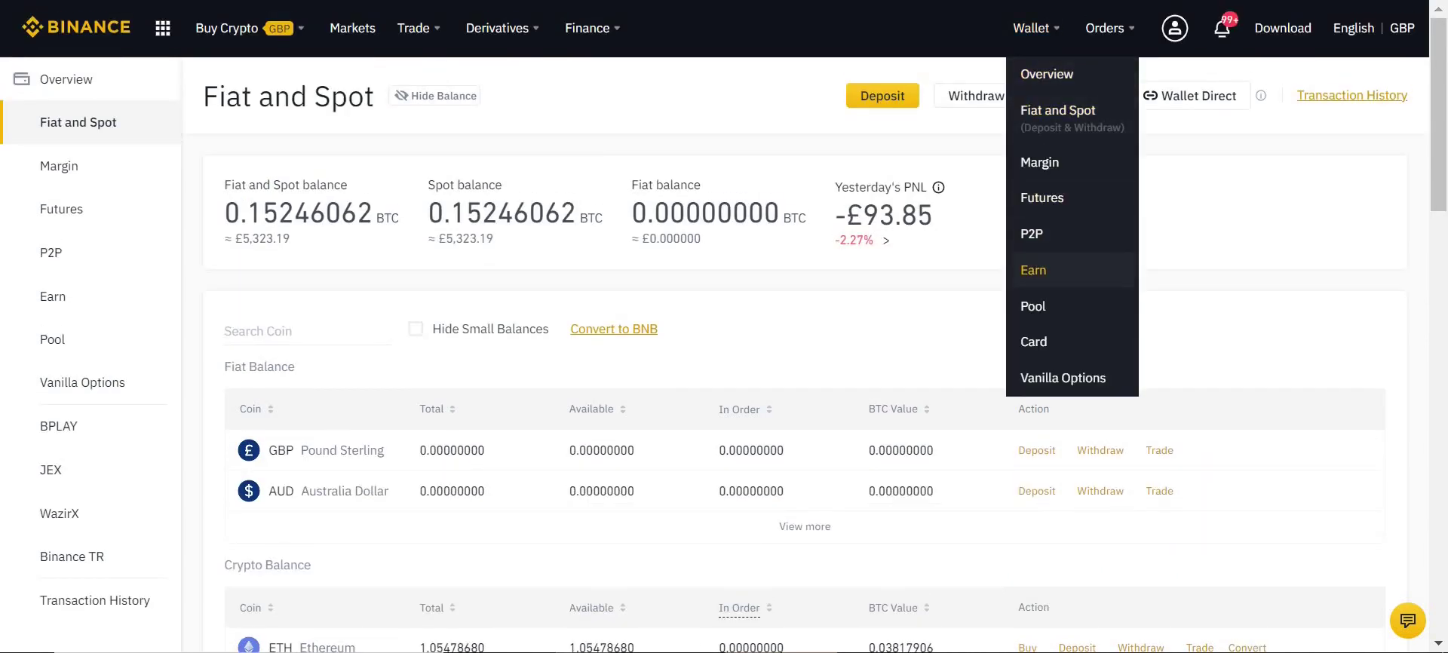
left_click(1033, 270)
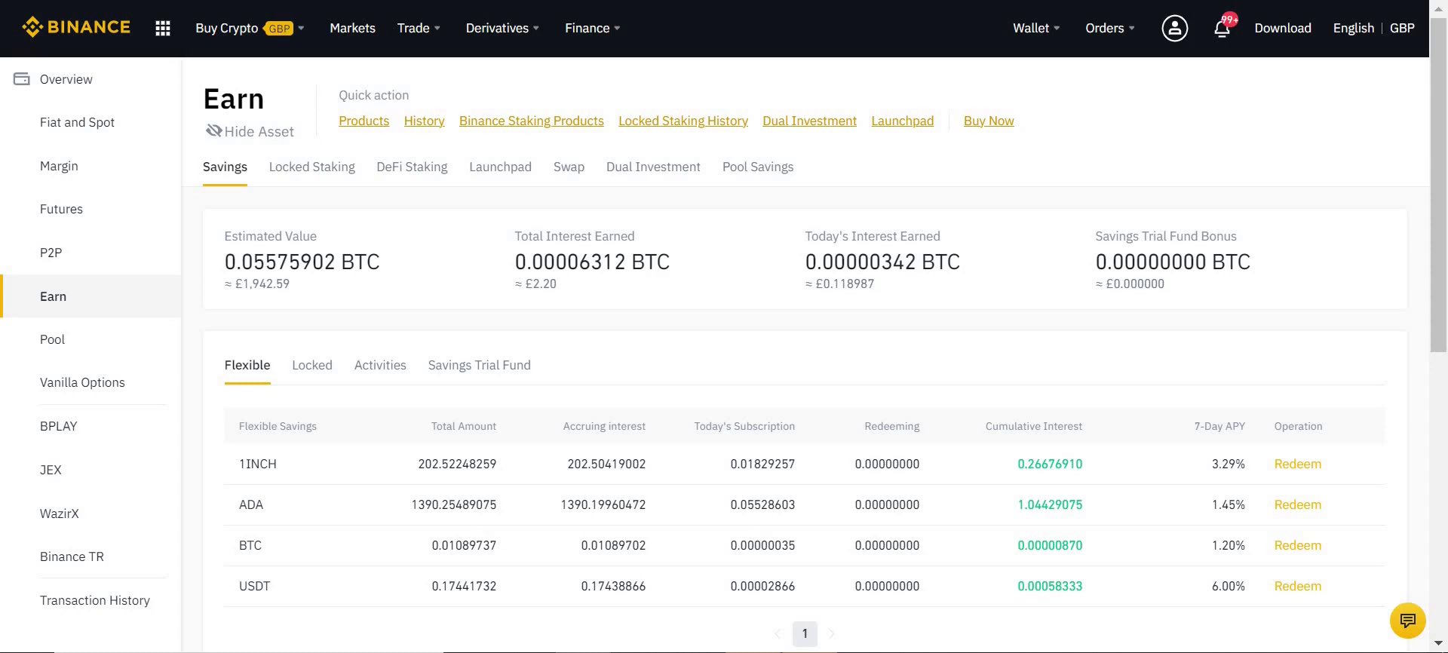
- Review the flexible savings and open the ETH 2.0 staking page from the Locked Staking section
scroll(724, 326, "down", 1)
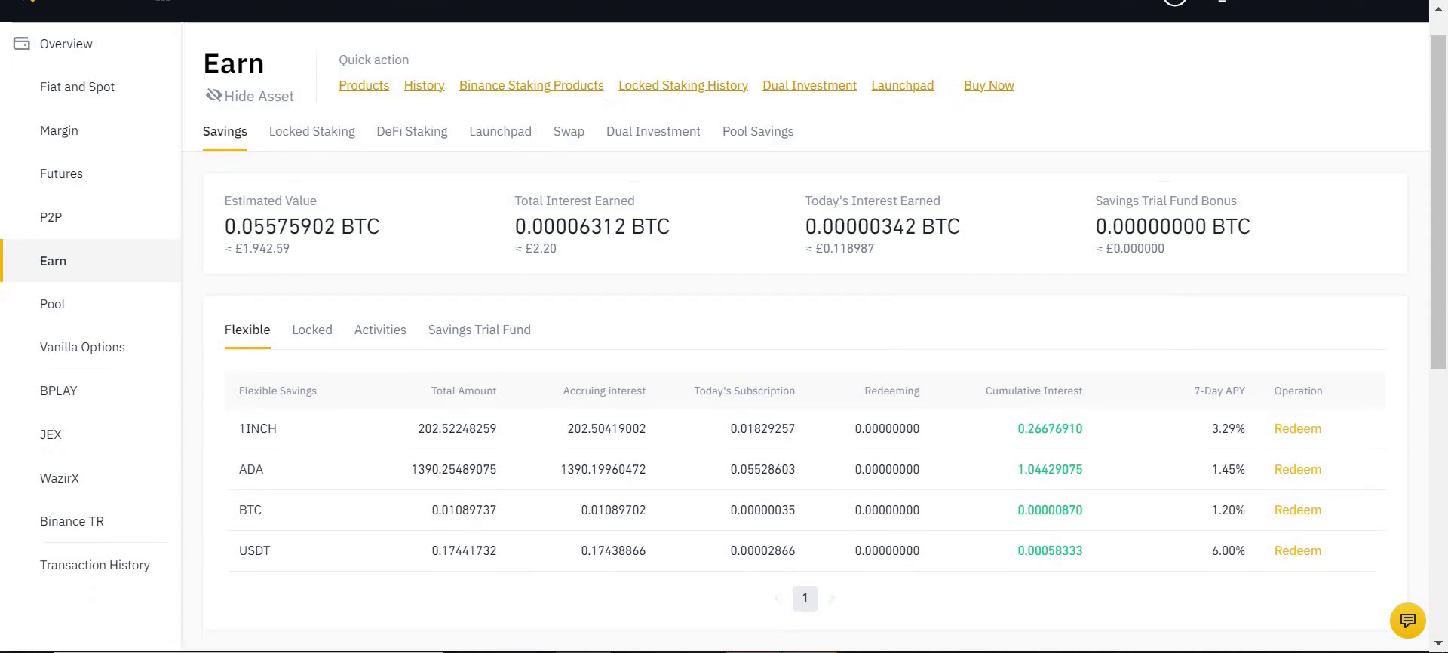
scroll(724, 327, "up", 1)
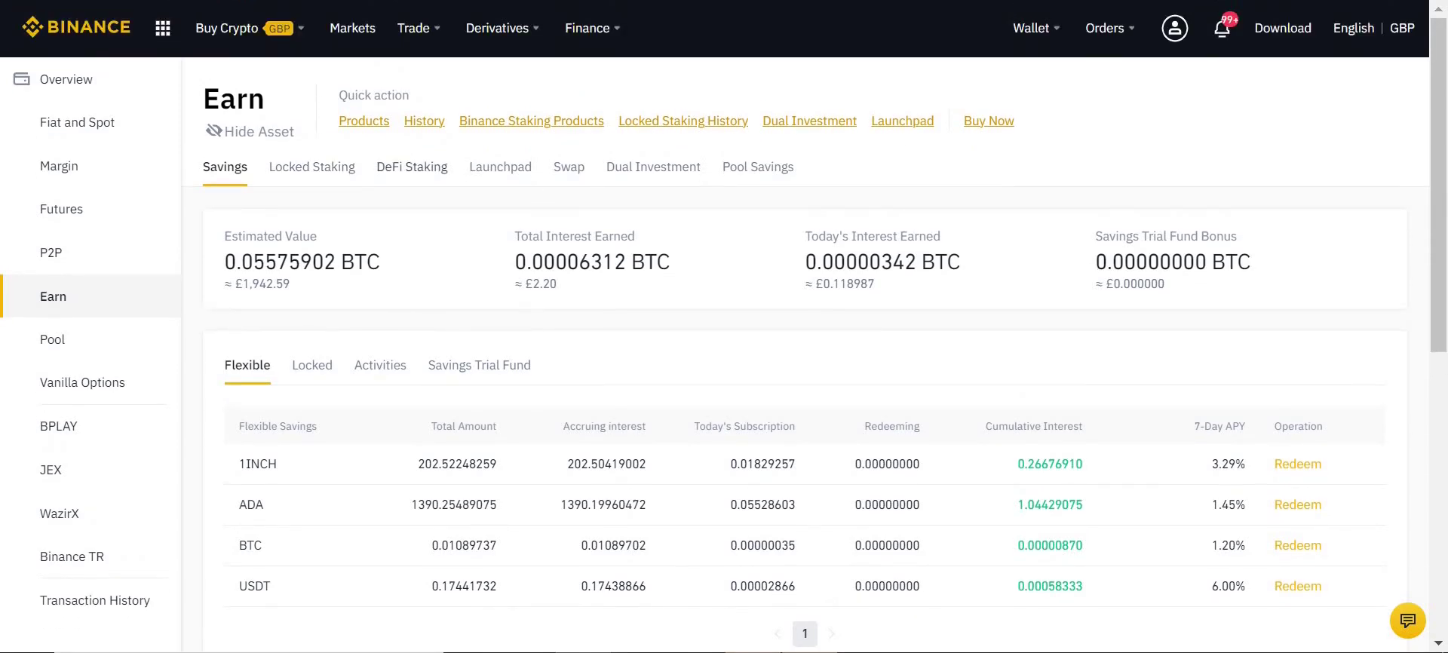
left_click(312, 167)
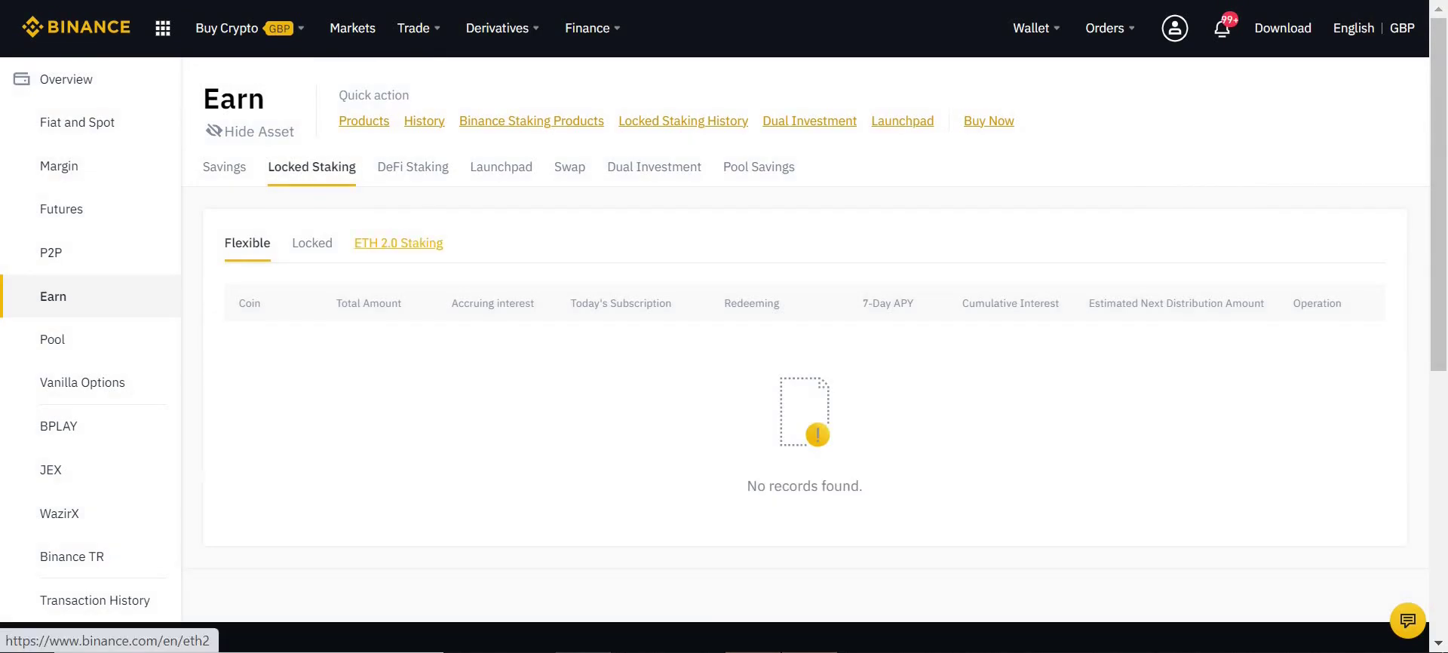
left_click(398, 243)
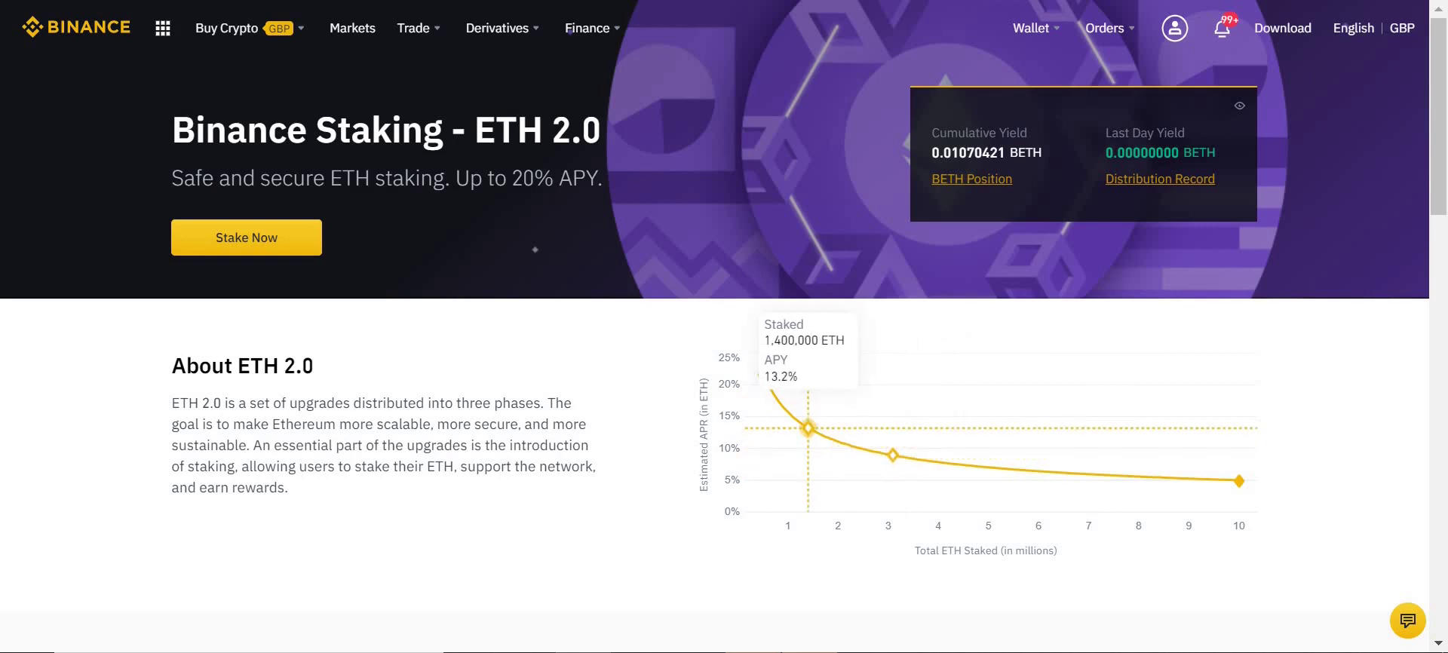
scroll(943, 453, "down", 1)
left_click(247, 208)
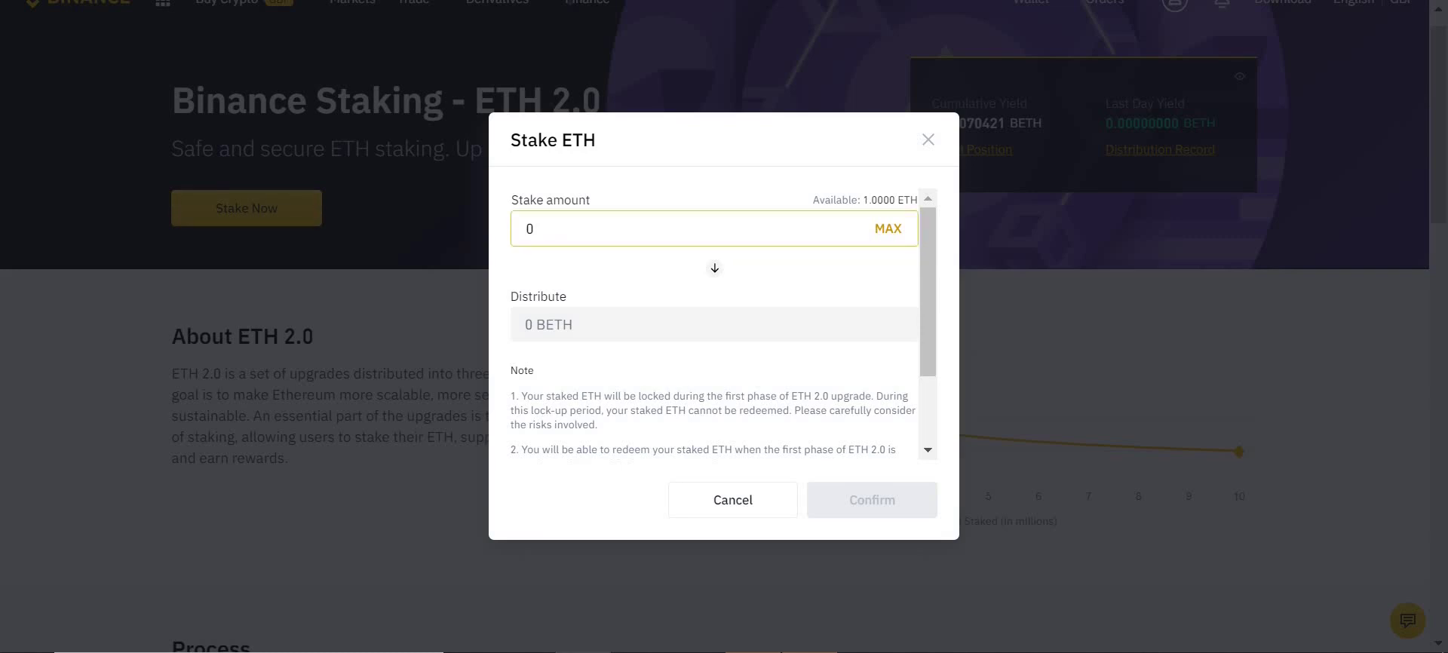
type("1")
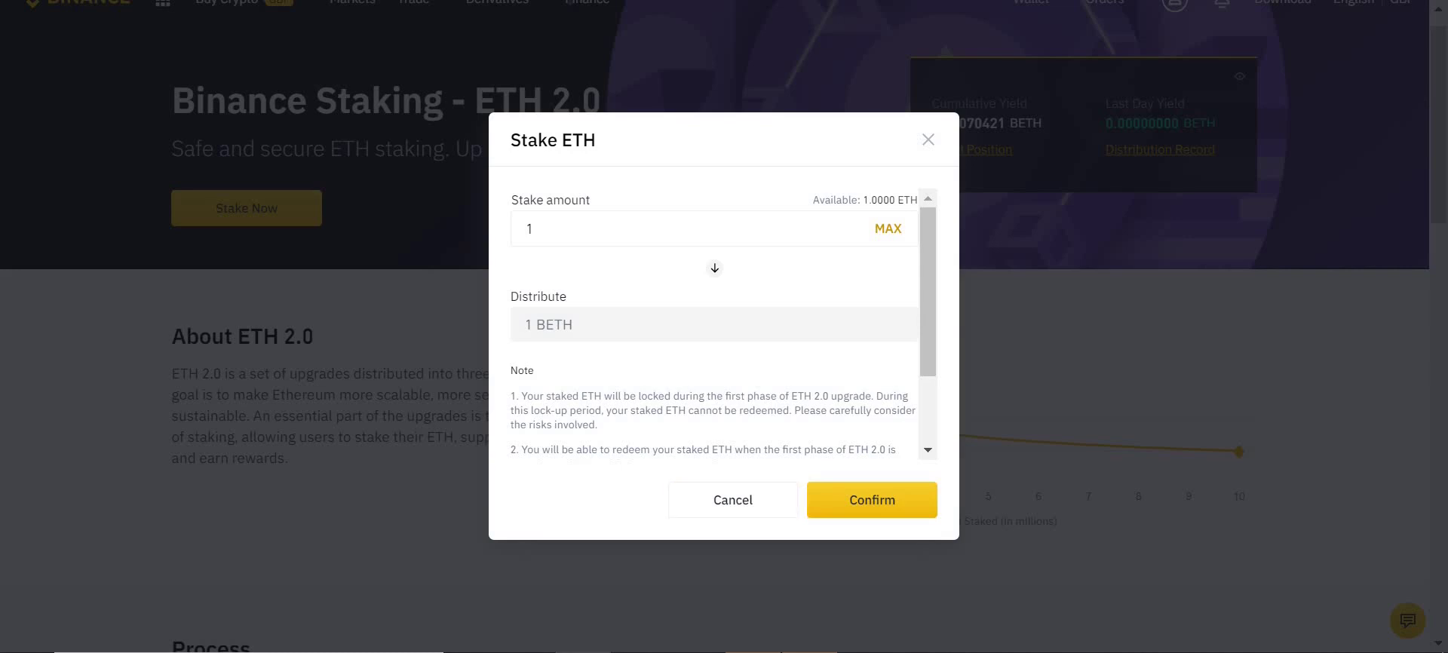
left_click(733, 500)
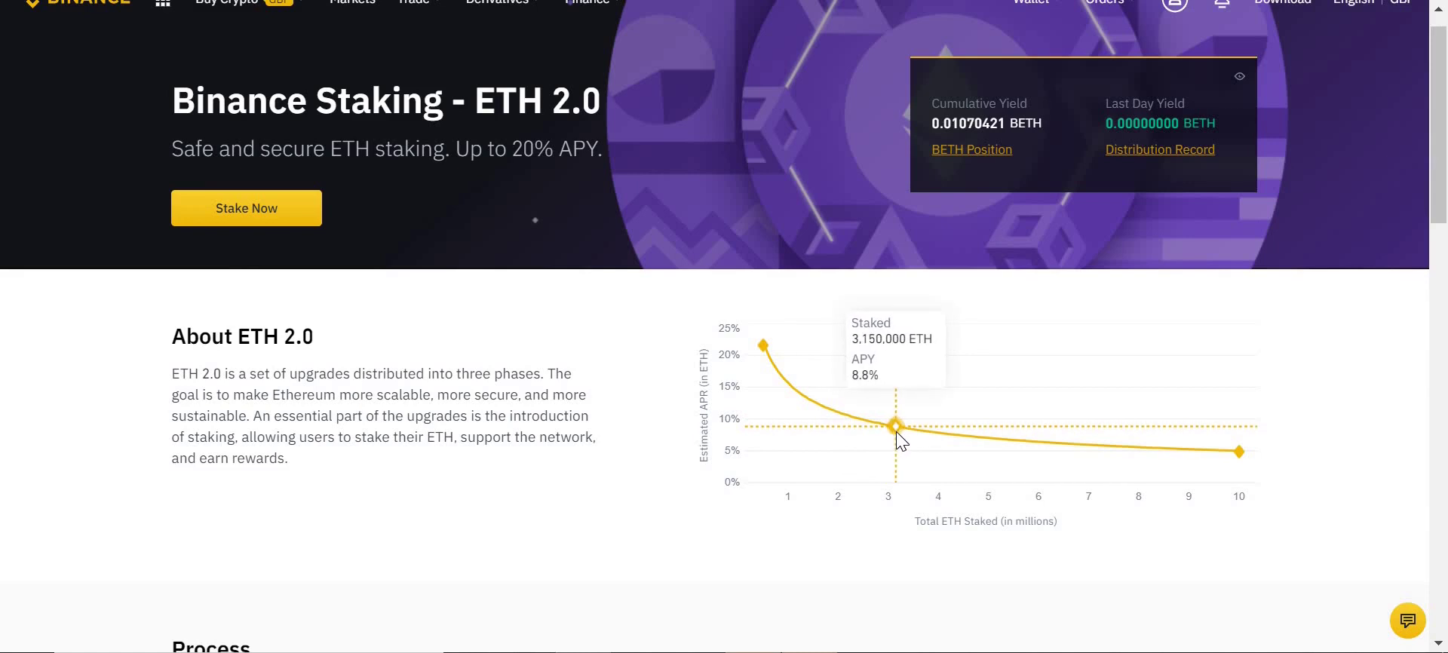
- Return to the Fiat and Spot wallet from the ETH 2.0 staking page
scroll(896, 431, "up", 1)
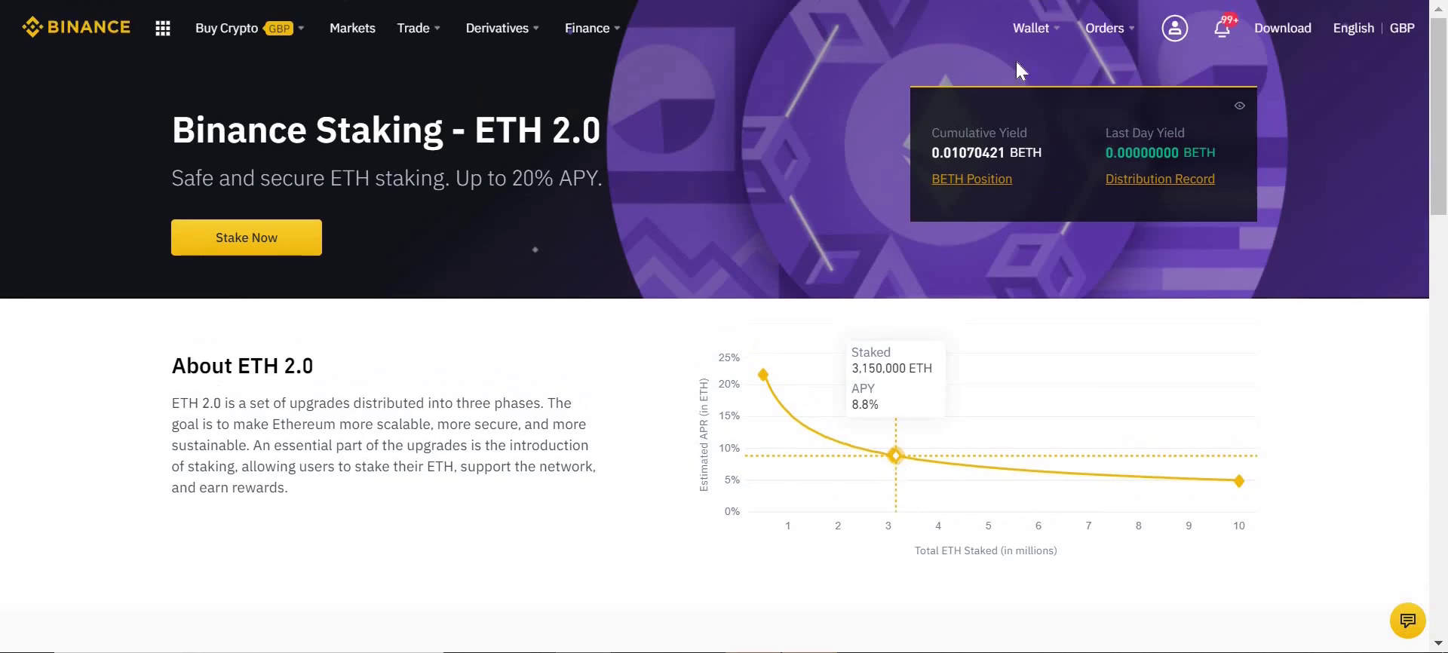
mouse_move(1031, 31)
left_click(1041, 108)
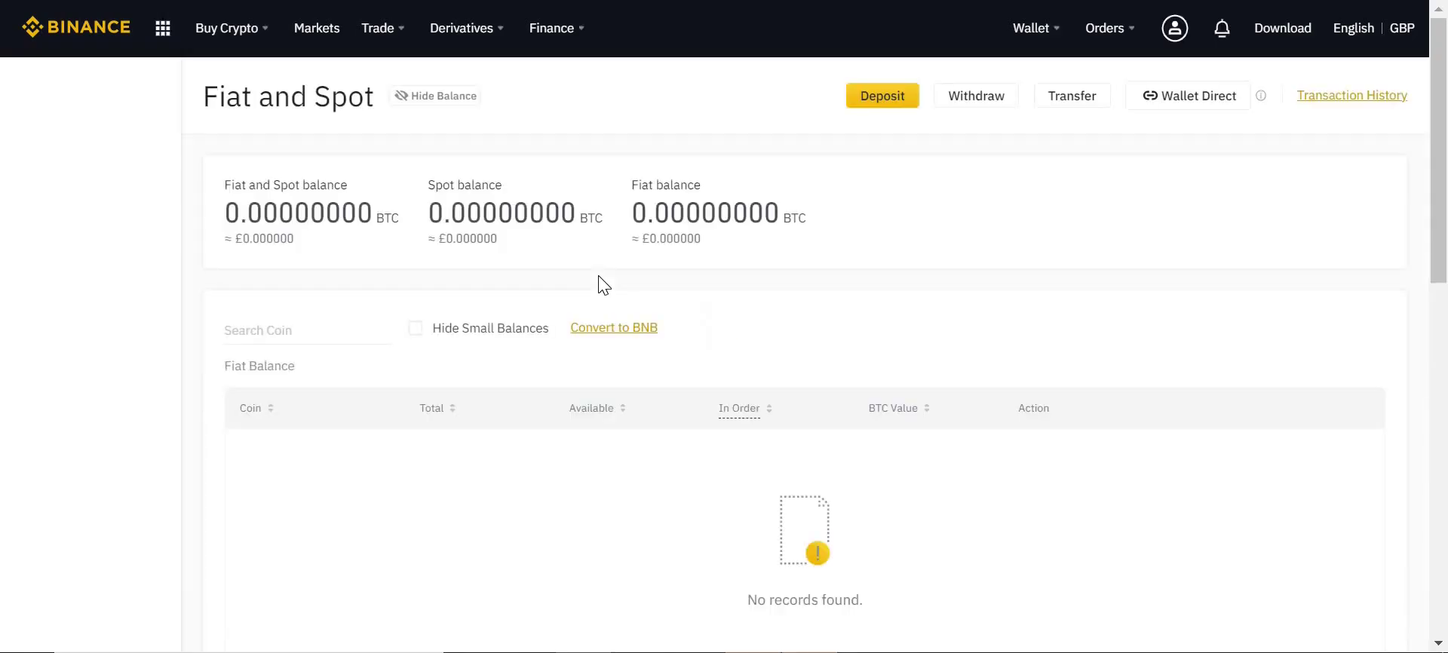
- Find Ethereum in the crypto balances and open its withdrawal form
scroll(601, 285, "down", 1)
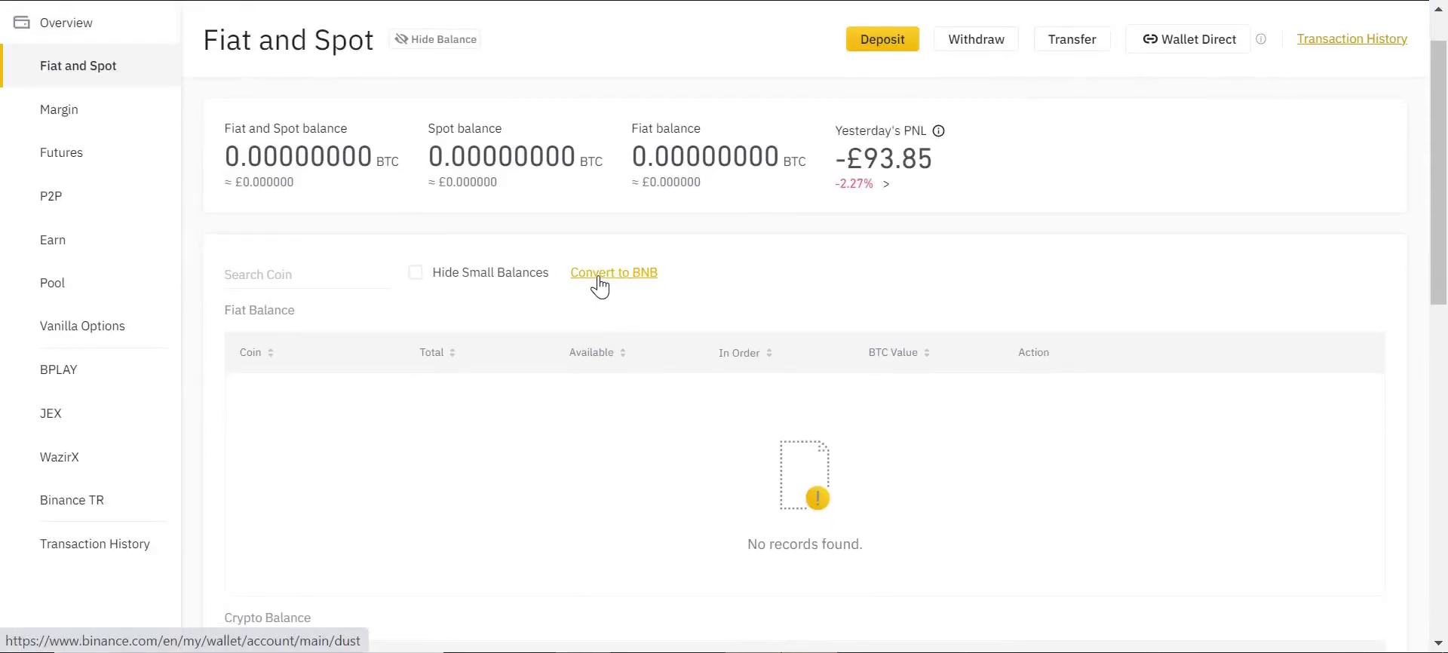
scroll(600, 284, "down", 4)
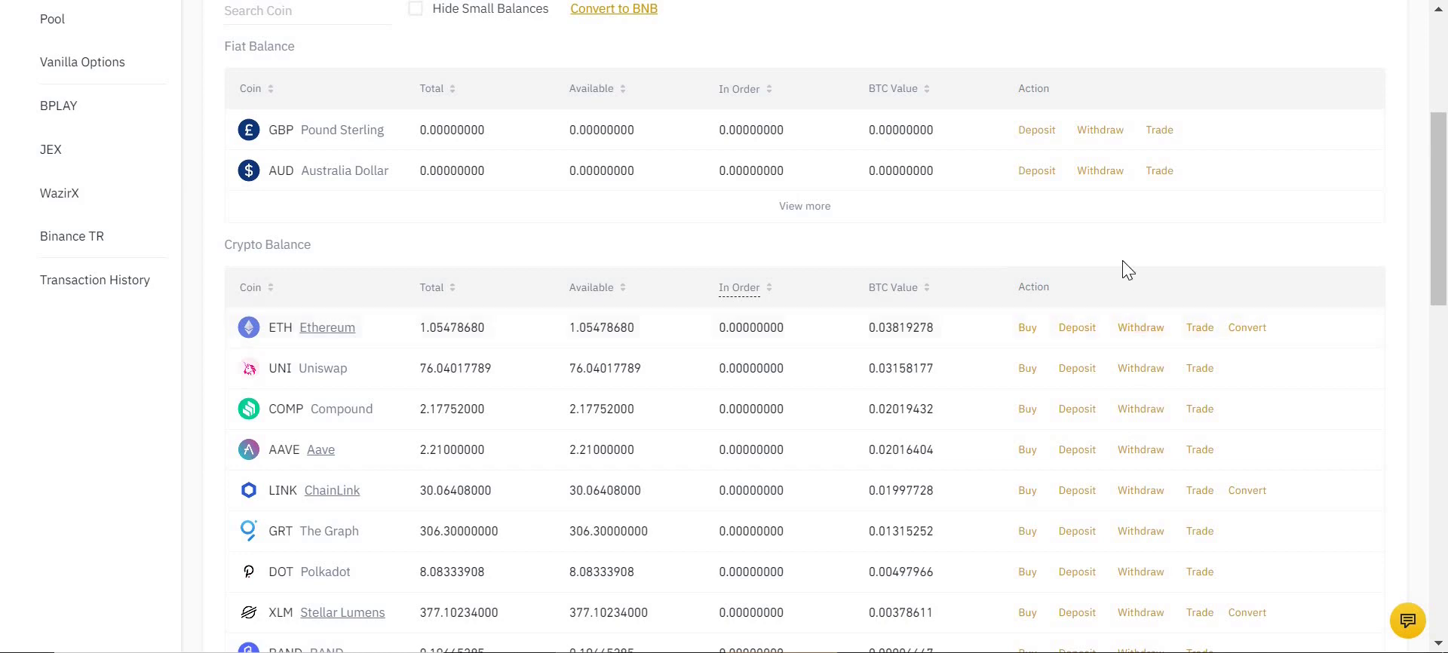
scroll(1127, 270, "up", 2)
scroll(1127, 270, "down", 2)
scroll(1127, 270, "down", 1)
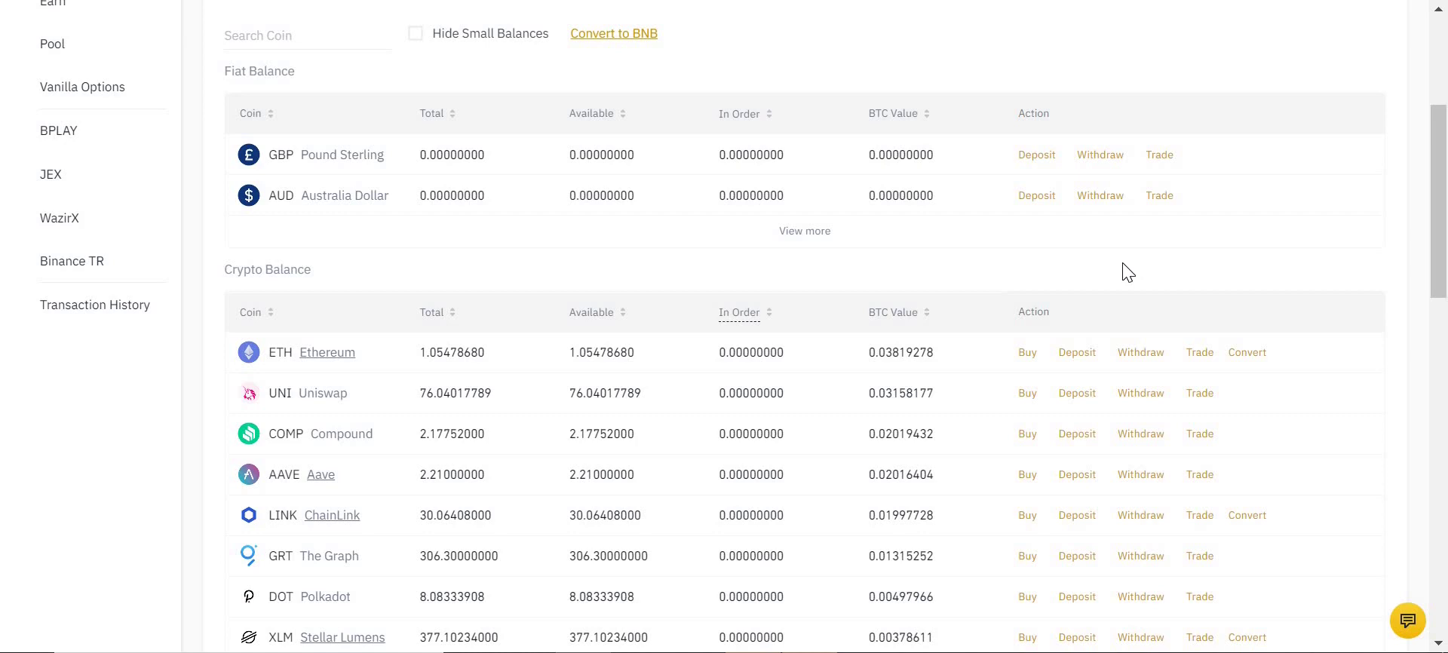
left_click(1152, 353)
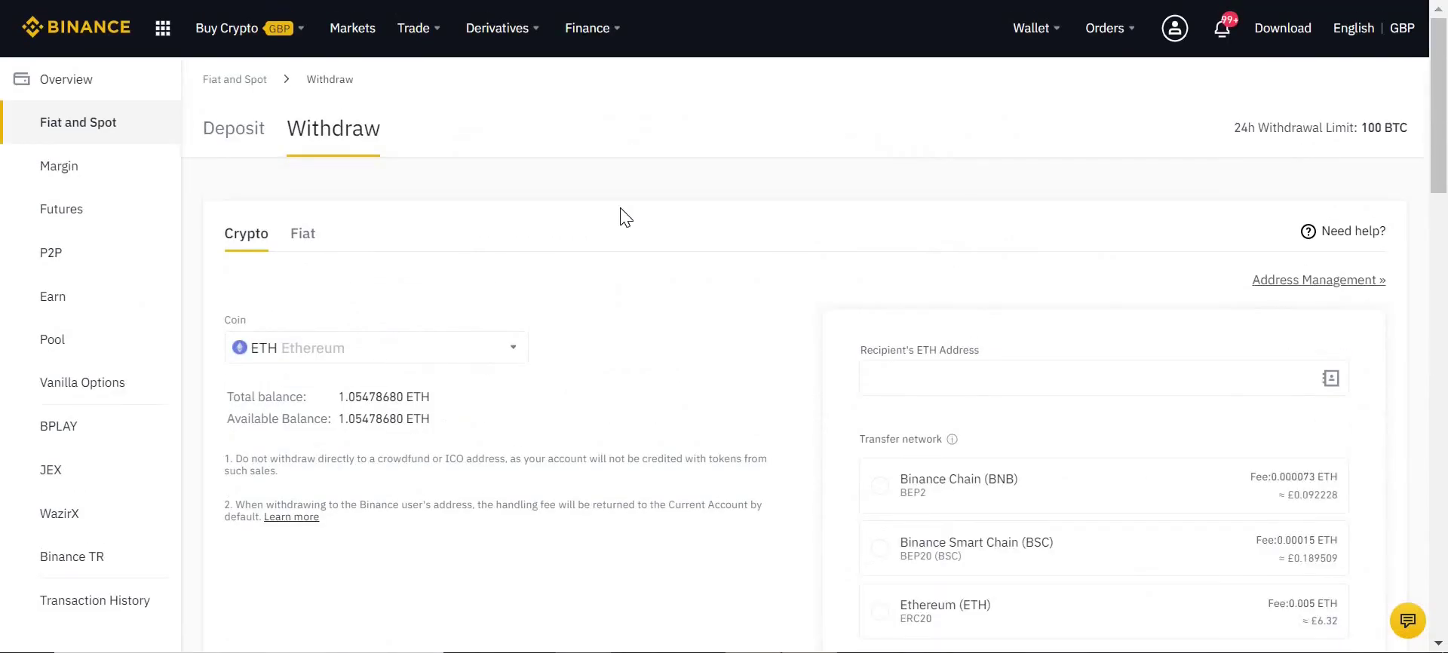
- Choose Binance Smart Chain (BSC) as the transfer network and fill in the recipient's address with the one copied from the MetaMask account
scroll(623, 216, "down", 2)
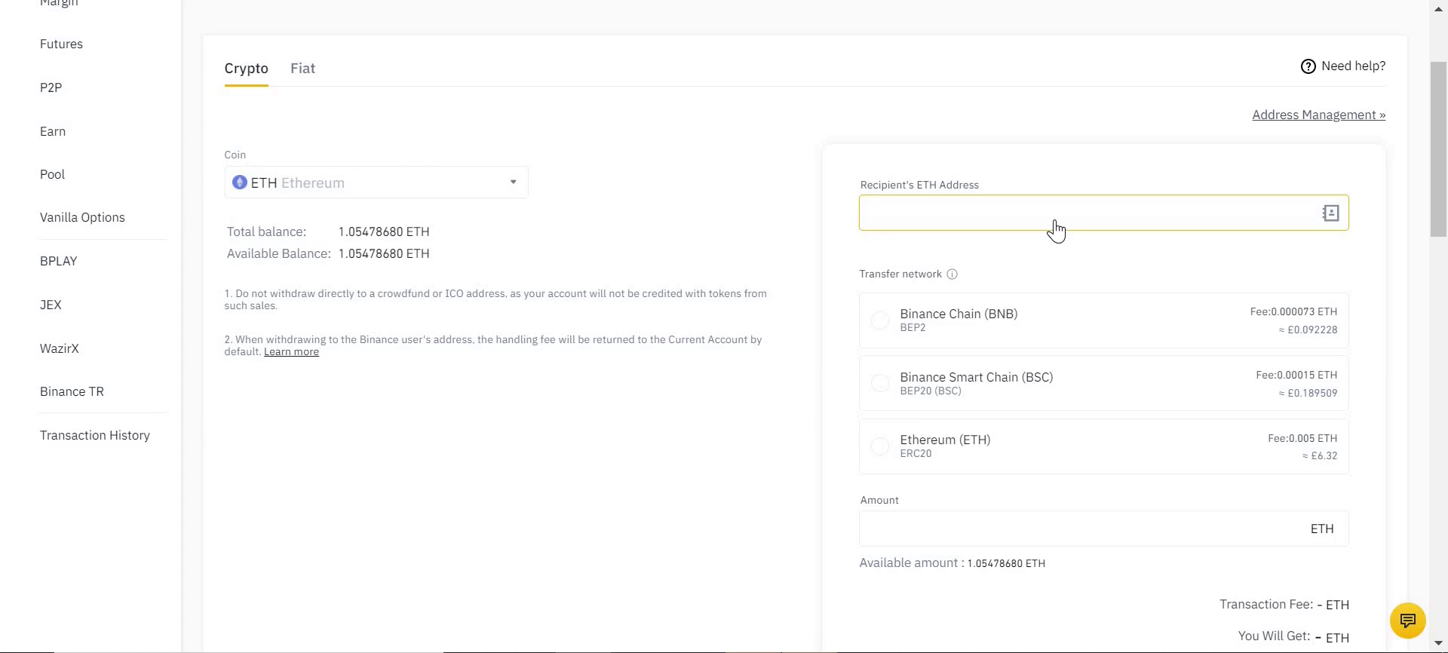
left_click(882, 387)
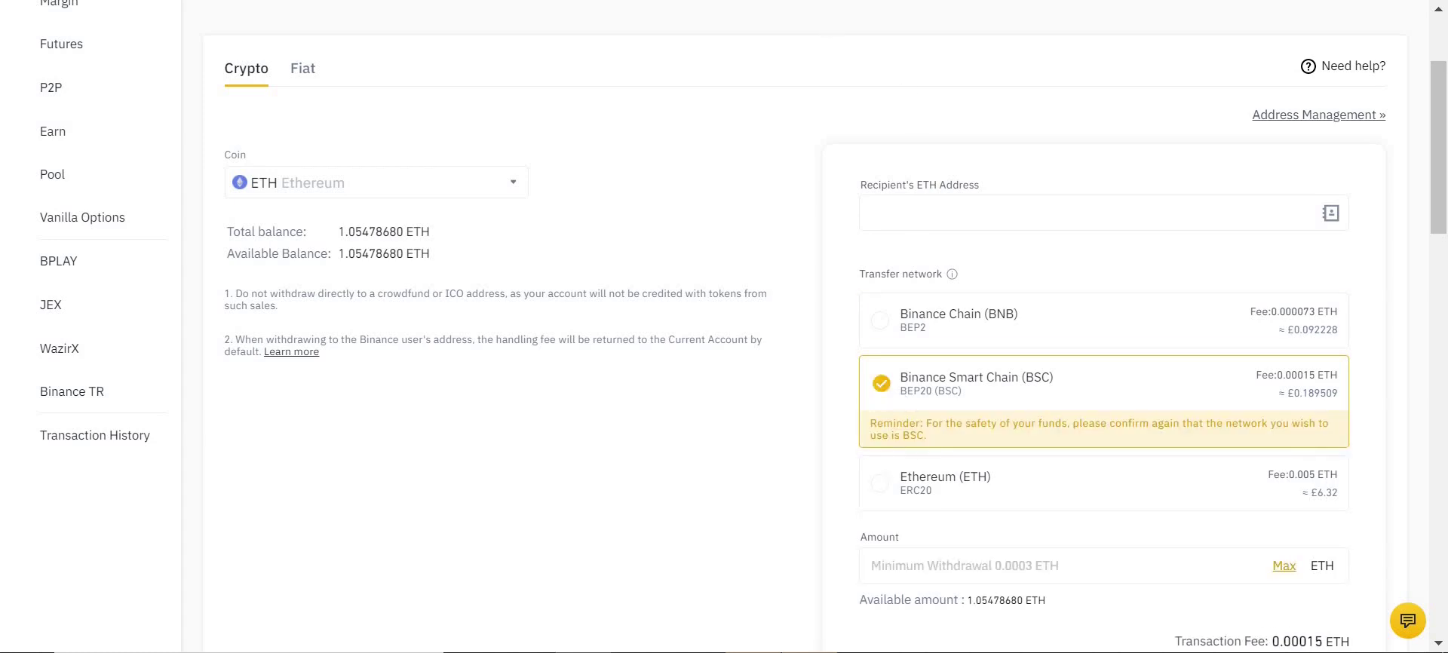
key("ctrl+Tab")
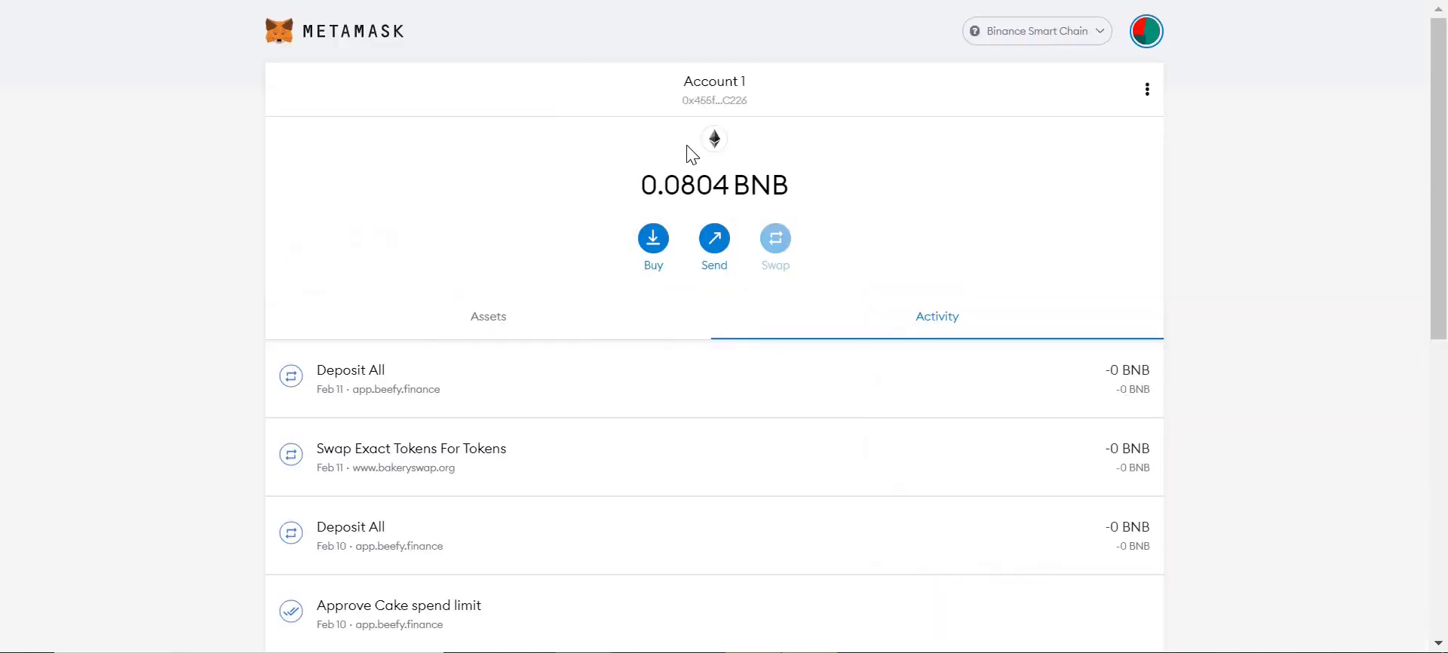
left_click(718, 99)
left_click(701, 100)
key("ctrl+shift+Tab")
right_click(956, 225)
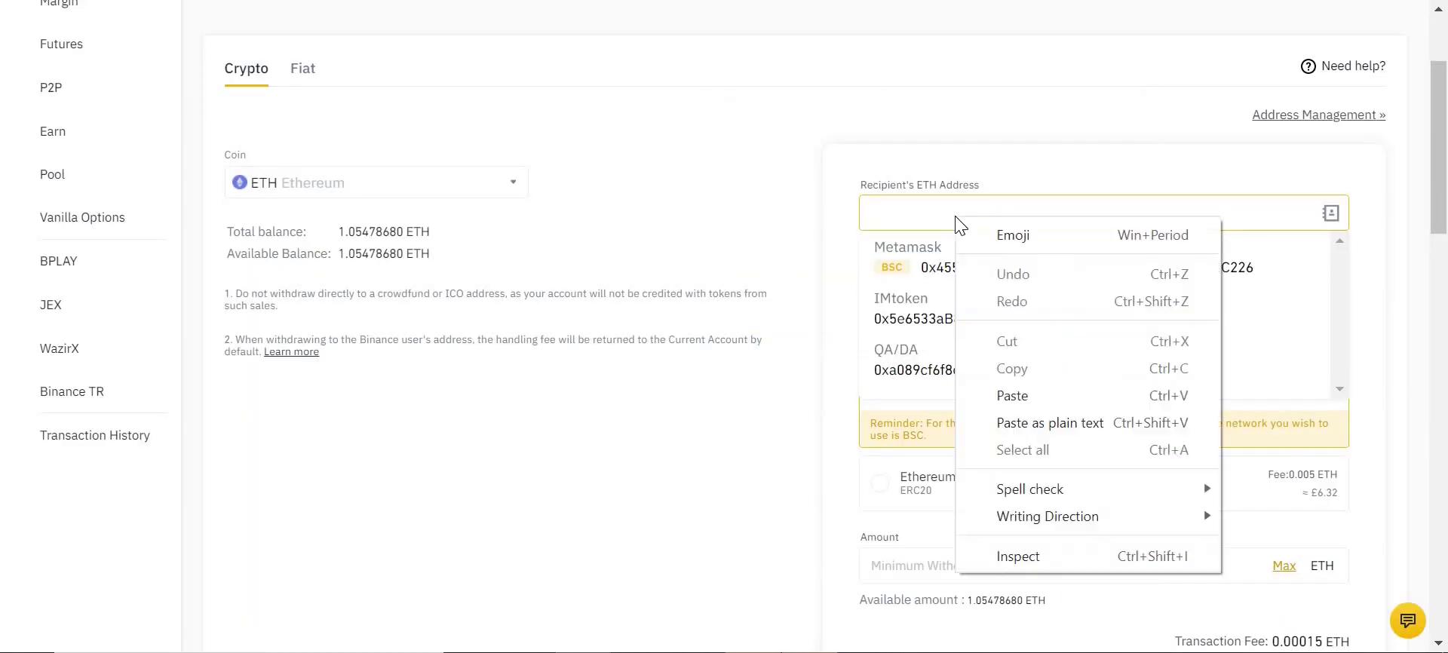
left_click(1037, 402)
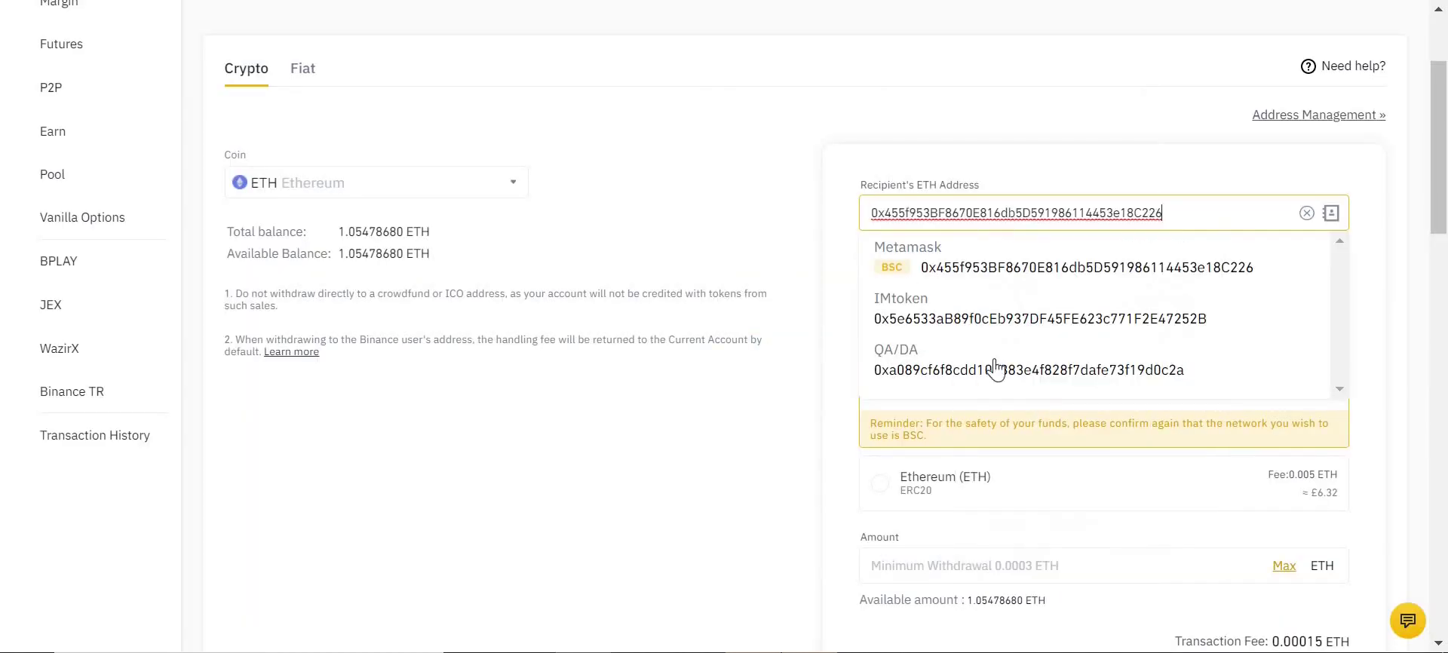
left_click(759, 215)
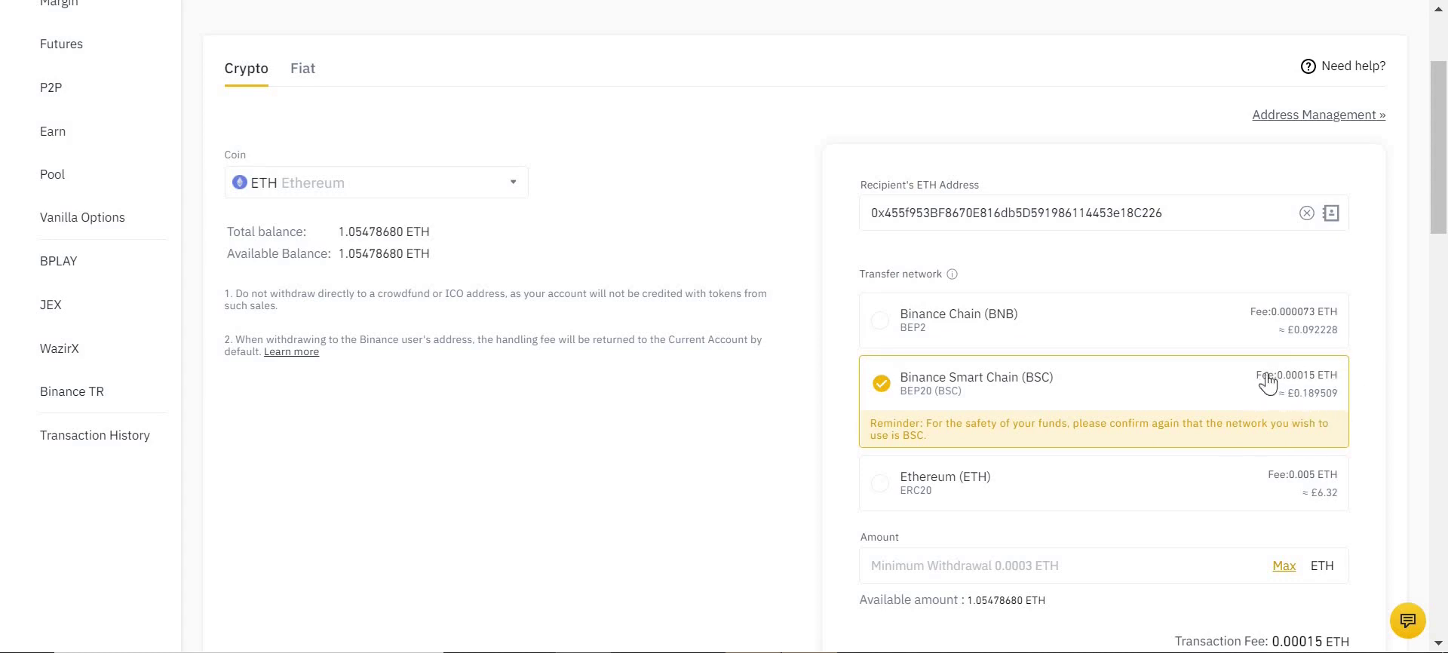
- Set the withdrawal amount to 0.05478680 ETH and submit the withdrawal
scroll(1291, 407, "down", 2)
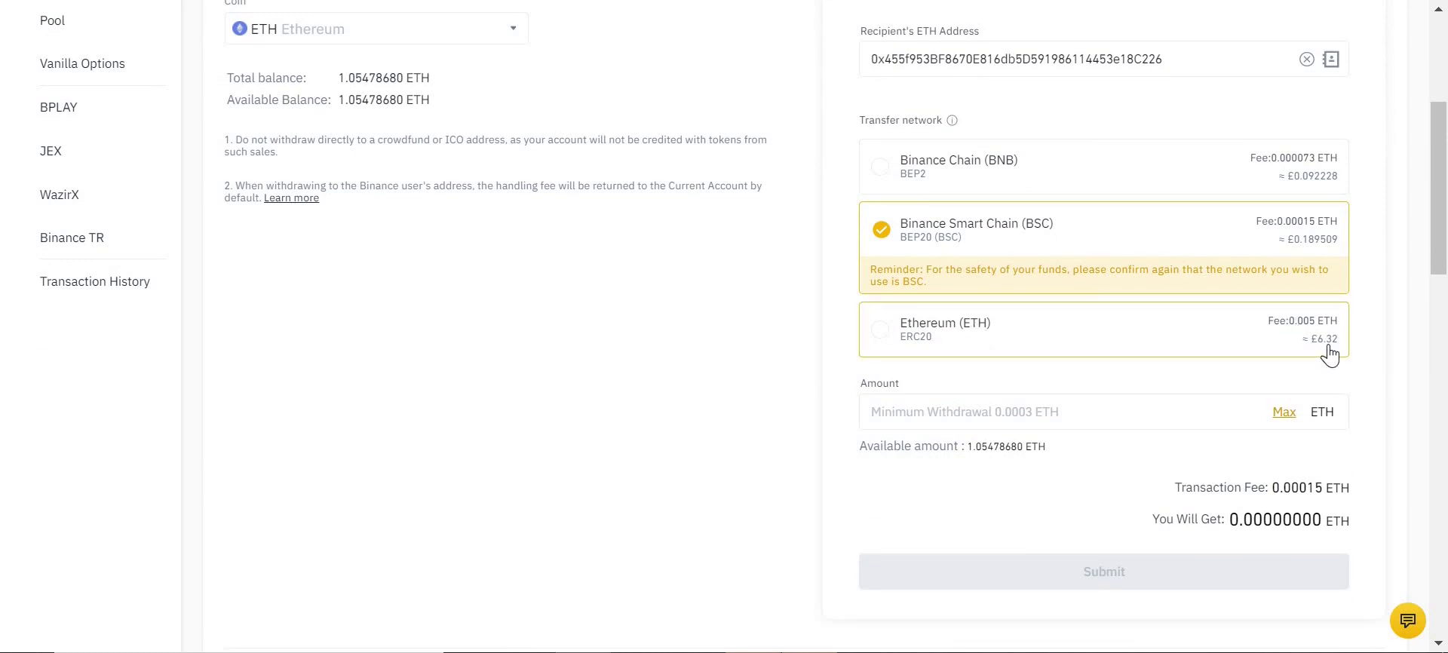
left_click(1025, 411)
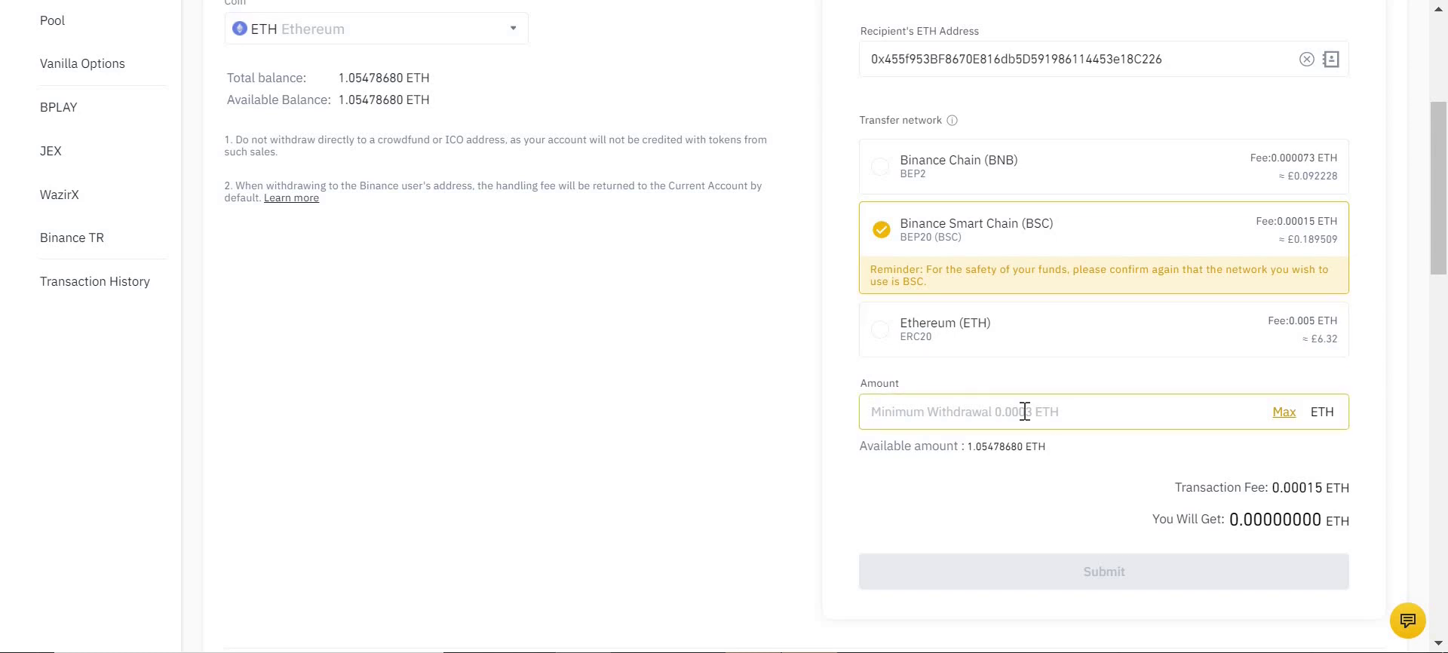
type("0")
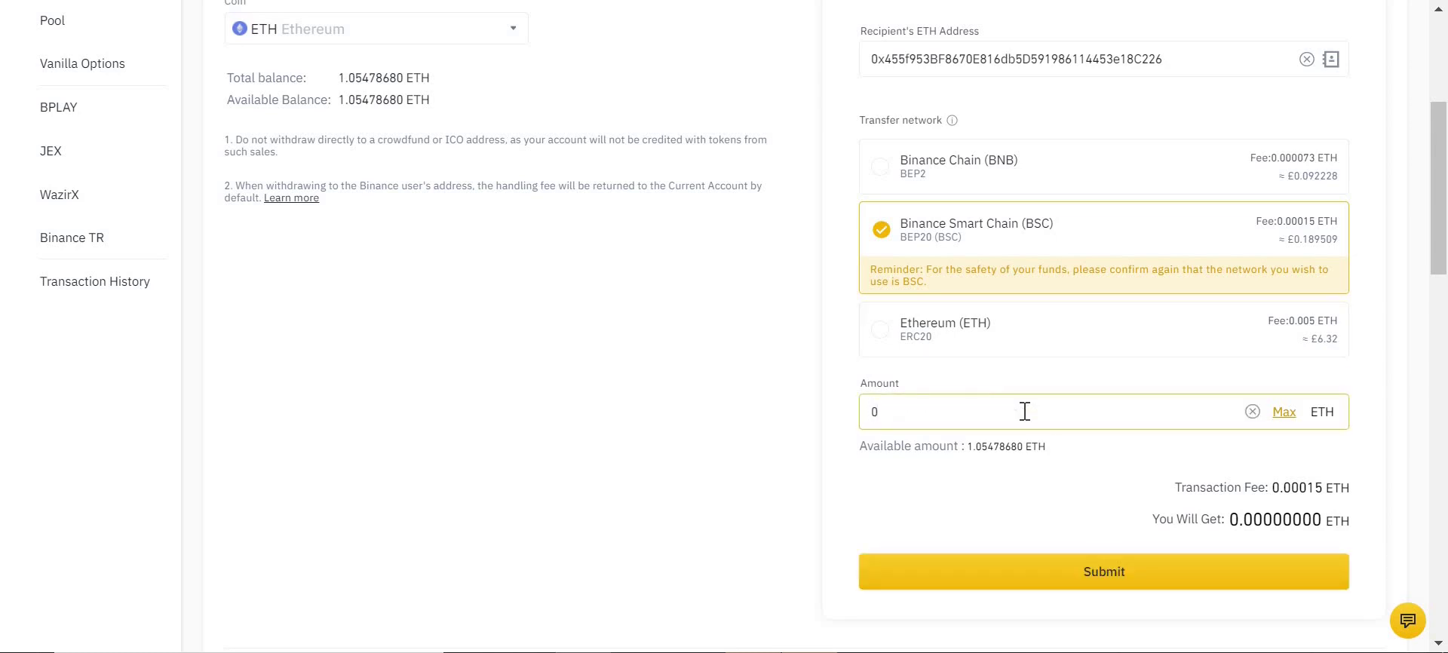
left_click(1286, 416)
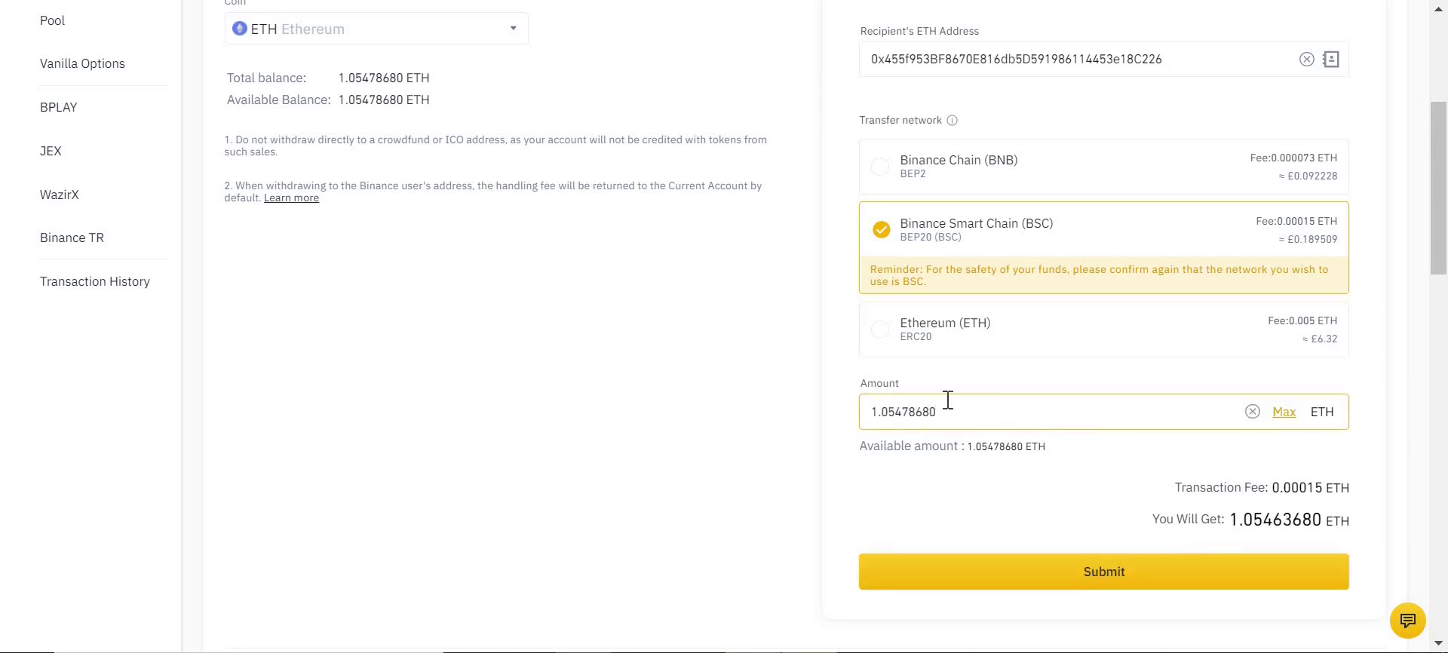
type("0")
key("BackSpace")
left_click(878, 412)
left_click(890, 421)
key("BackSpace")
key("BackSpace")
key("BackSpace")
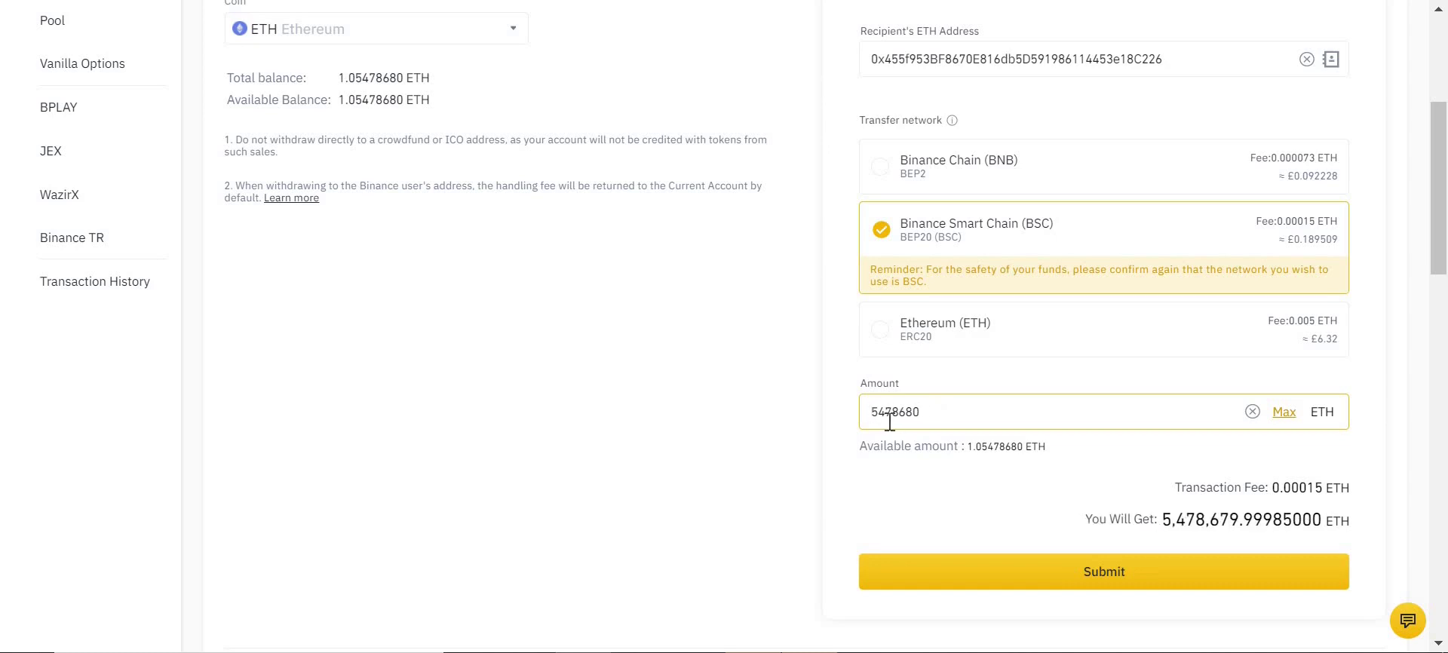
type("0.0")
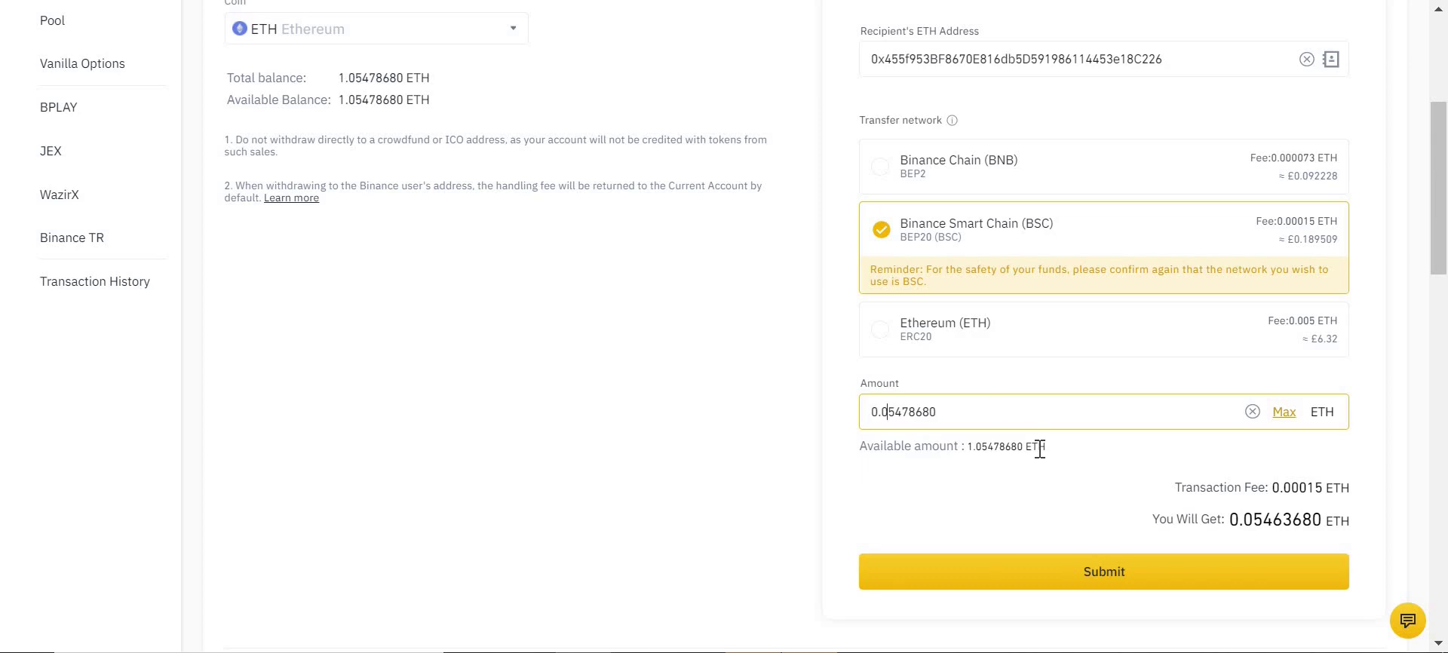
left_click(1051, 577)
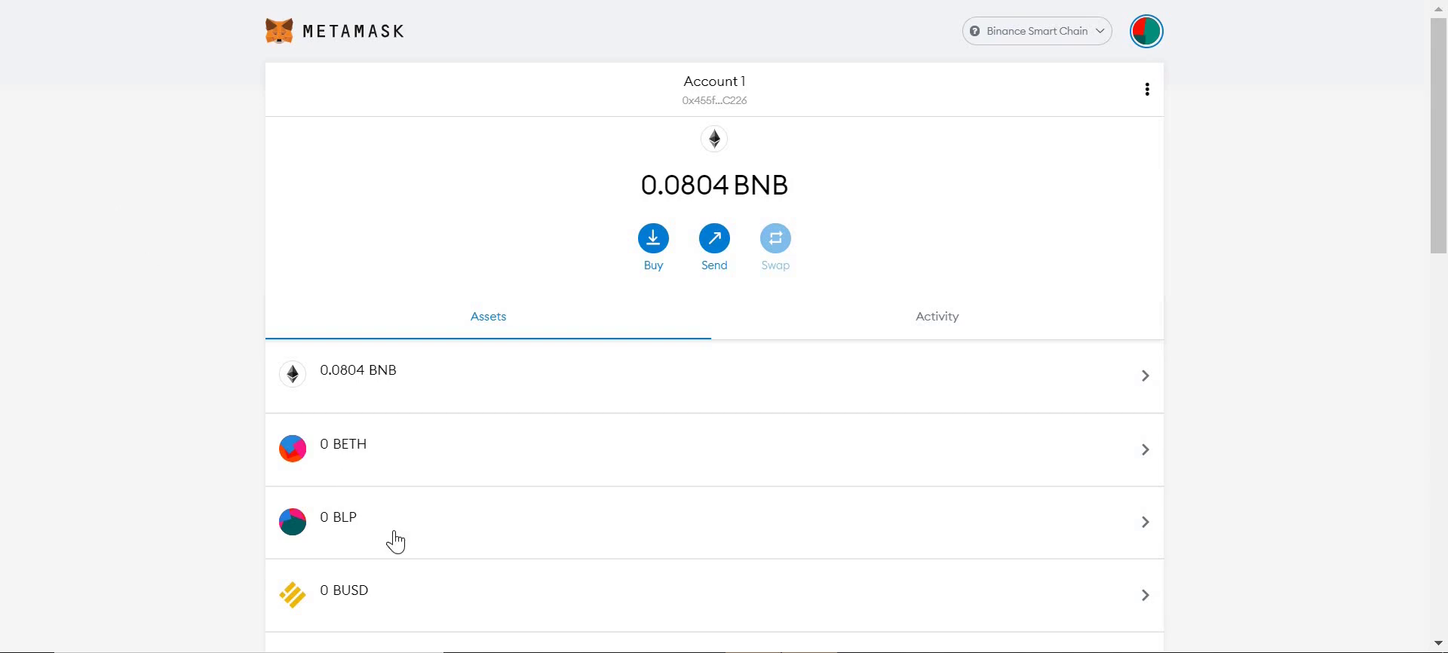
- Check the ETH entry in the MetaMask asset list
scroll(395, 540, "down", 5)
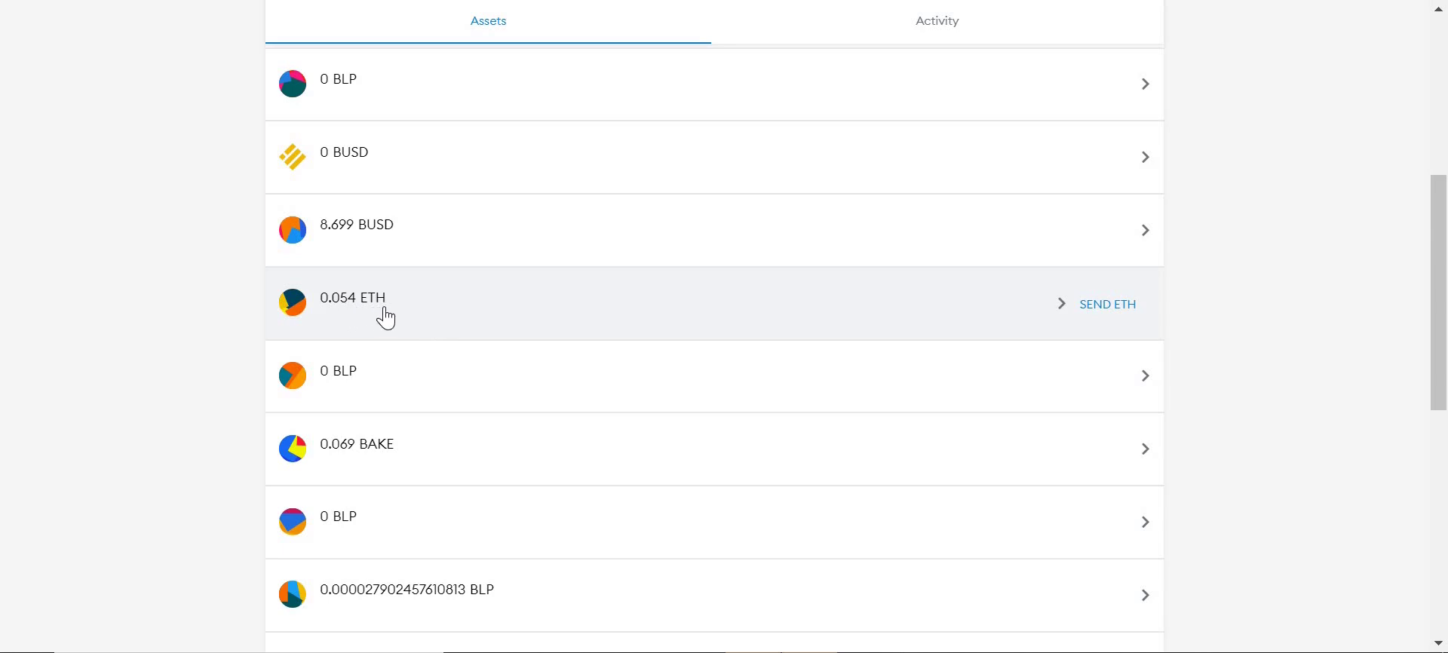
scroll(396, 318, "up", 1)
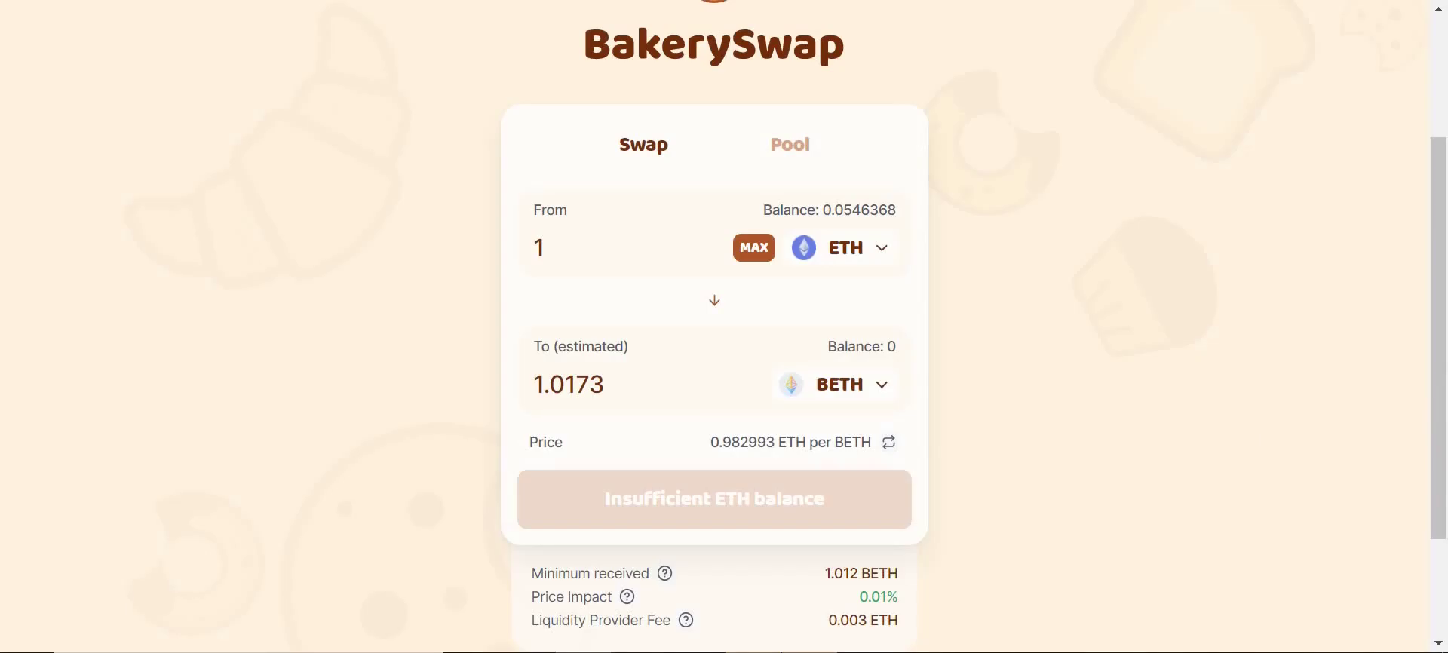
- Replace the ETH amount in the BakerySwap ETH-to-BETH swap with the maximum balance of 0.0546368
scroll(532, 296, "up", 1)
left_click(536, 285)
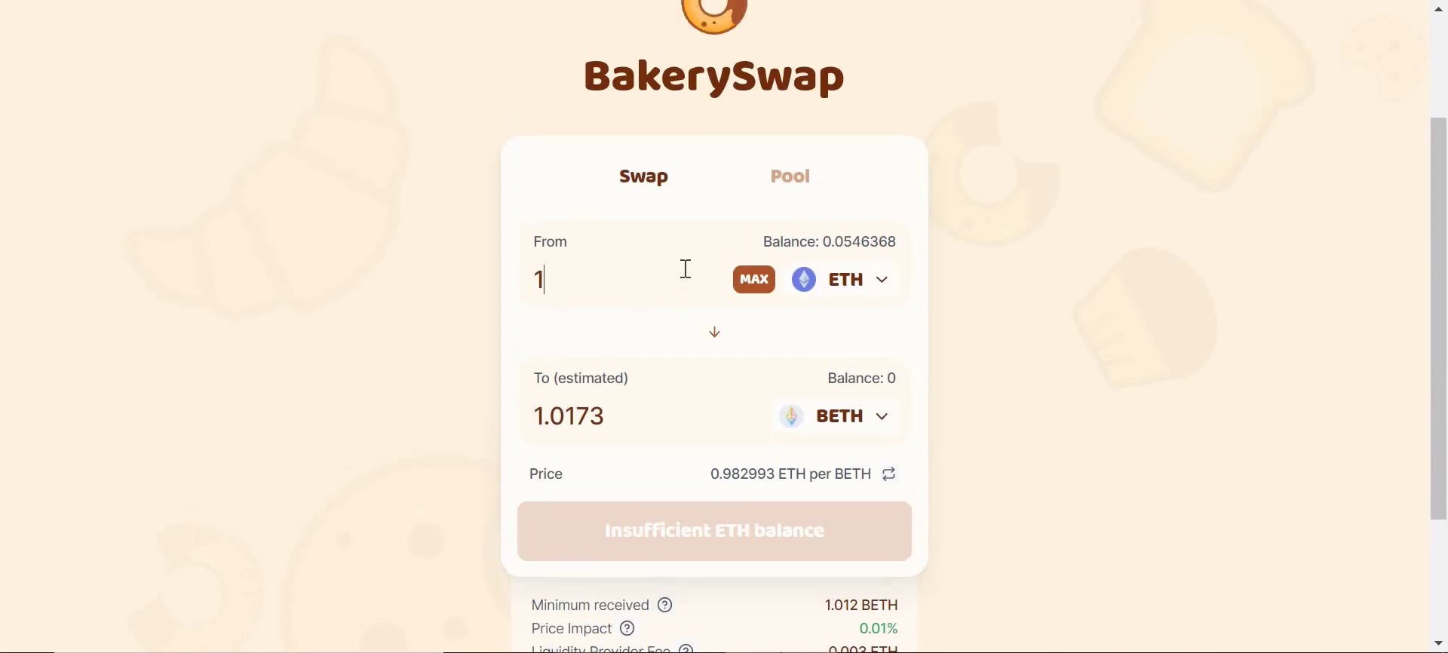
key("BackSpace")
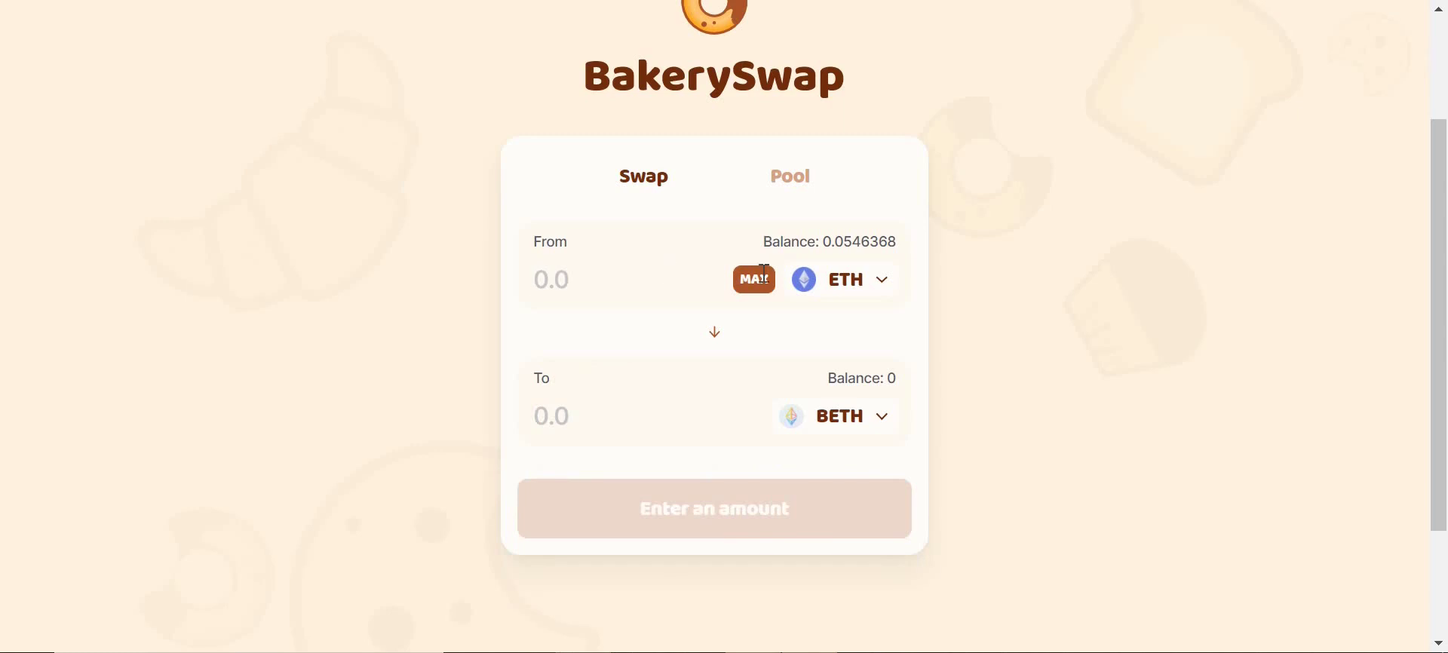
left_click(761, 279)
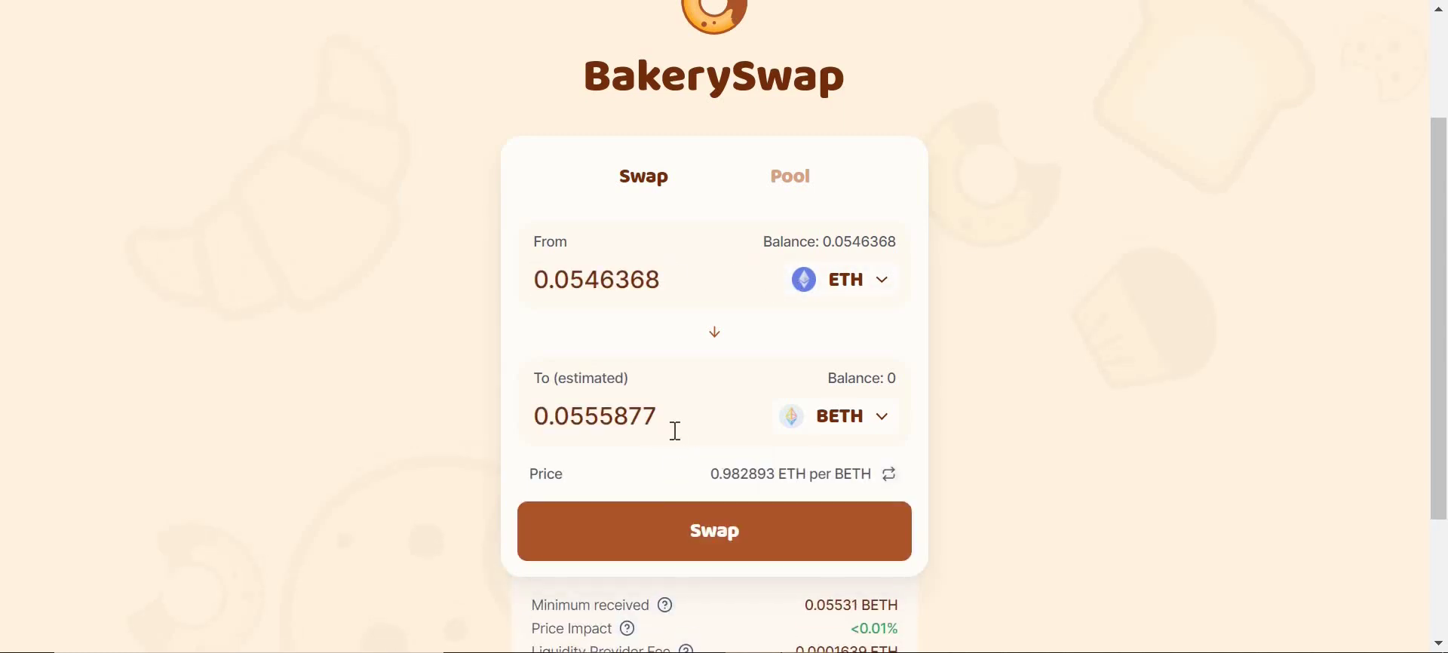
- Show the price as BETH per ETH, submit the ETH-to-BETH swap, and confirm the transaction in MetaMask
left_click(889, 476)
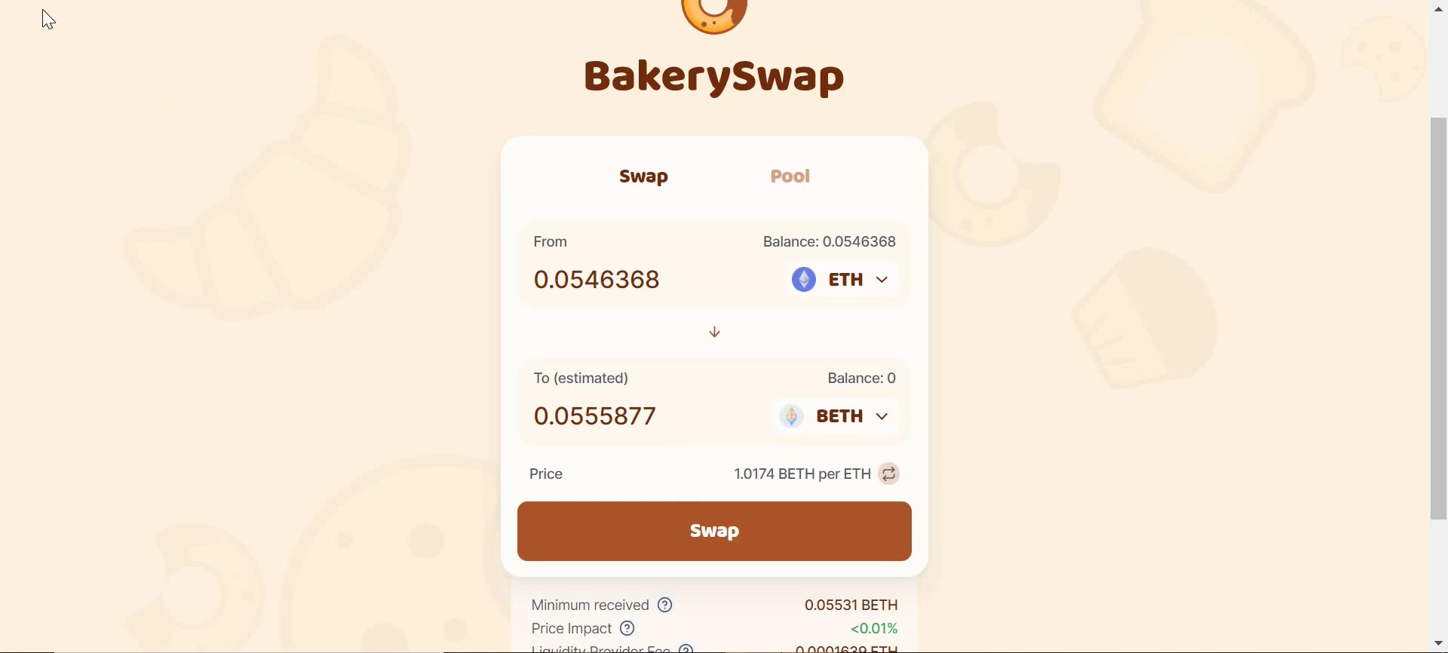
scroll(623, 265, "down", 1)
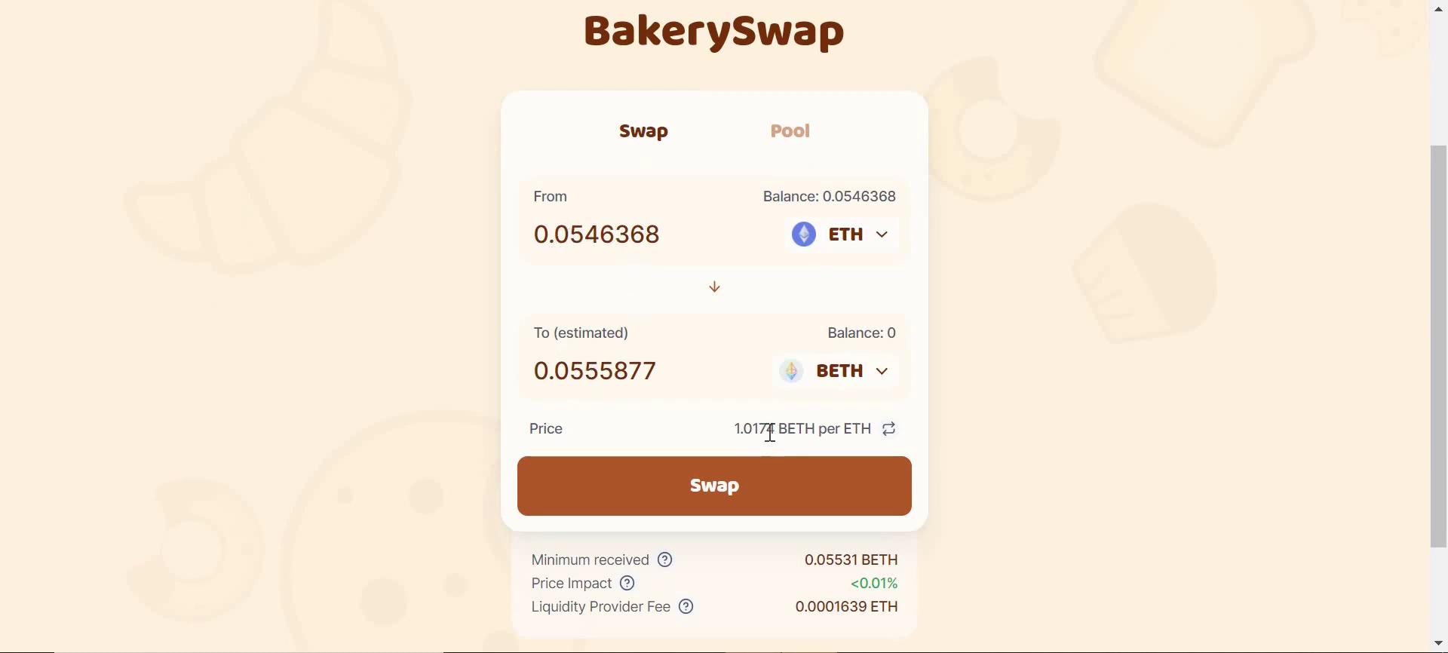
left_click(729, 492)
left_click(715, 501)
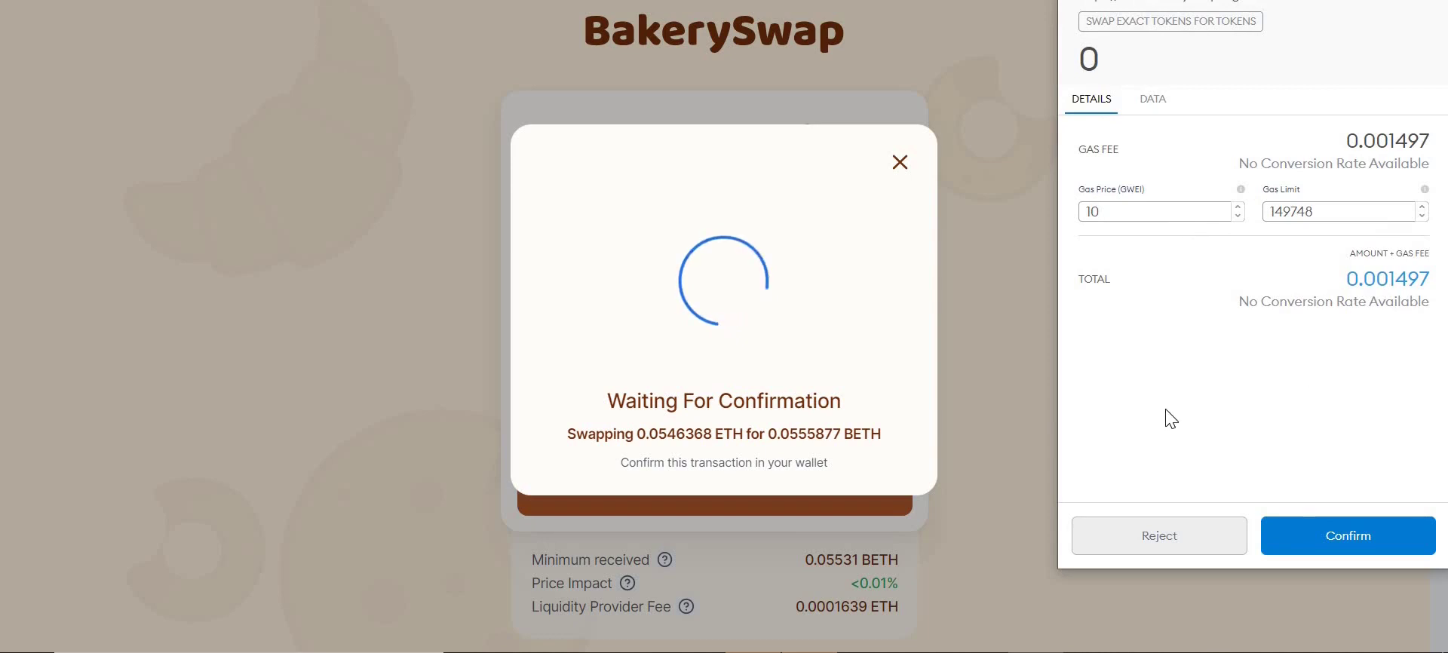
left_click(1312, 536)
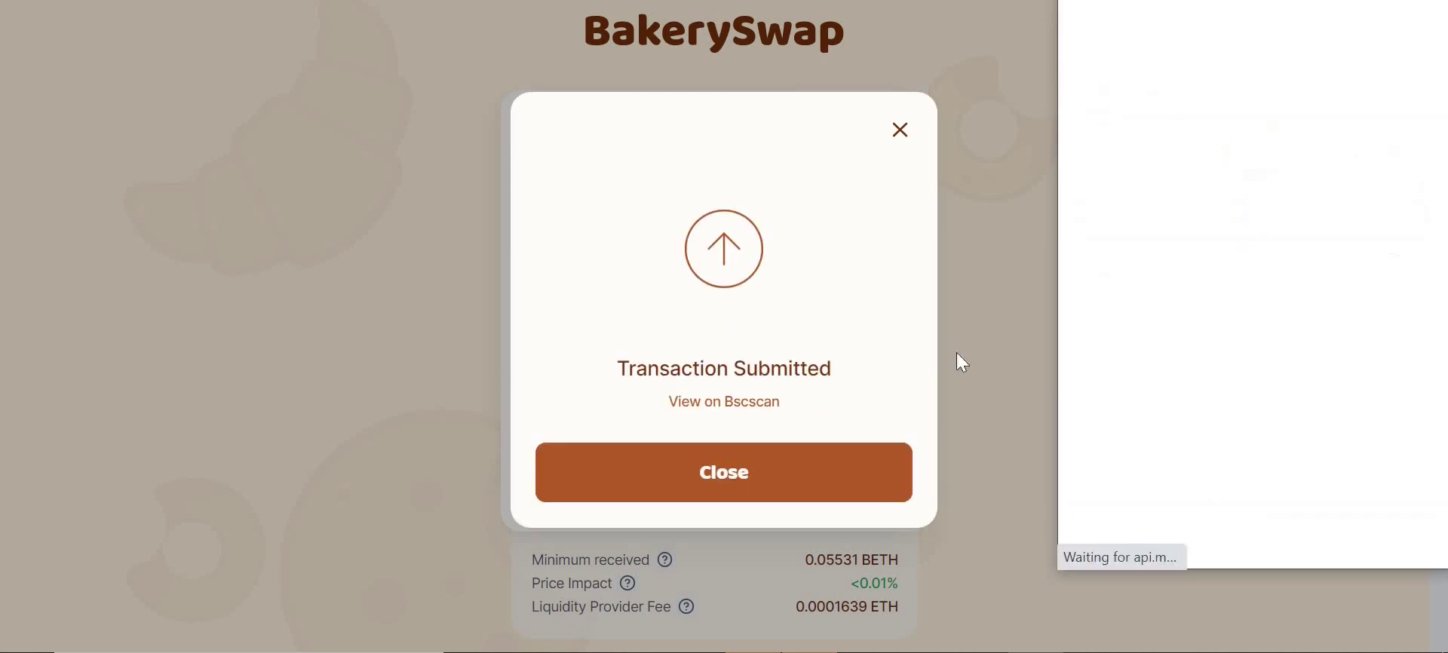
left_click(779, 473)
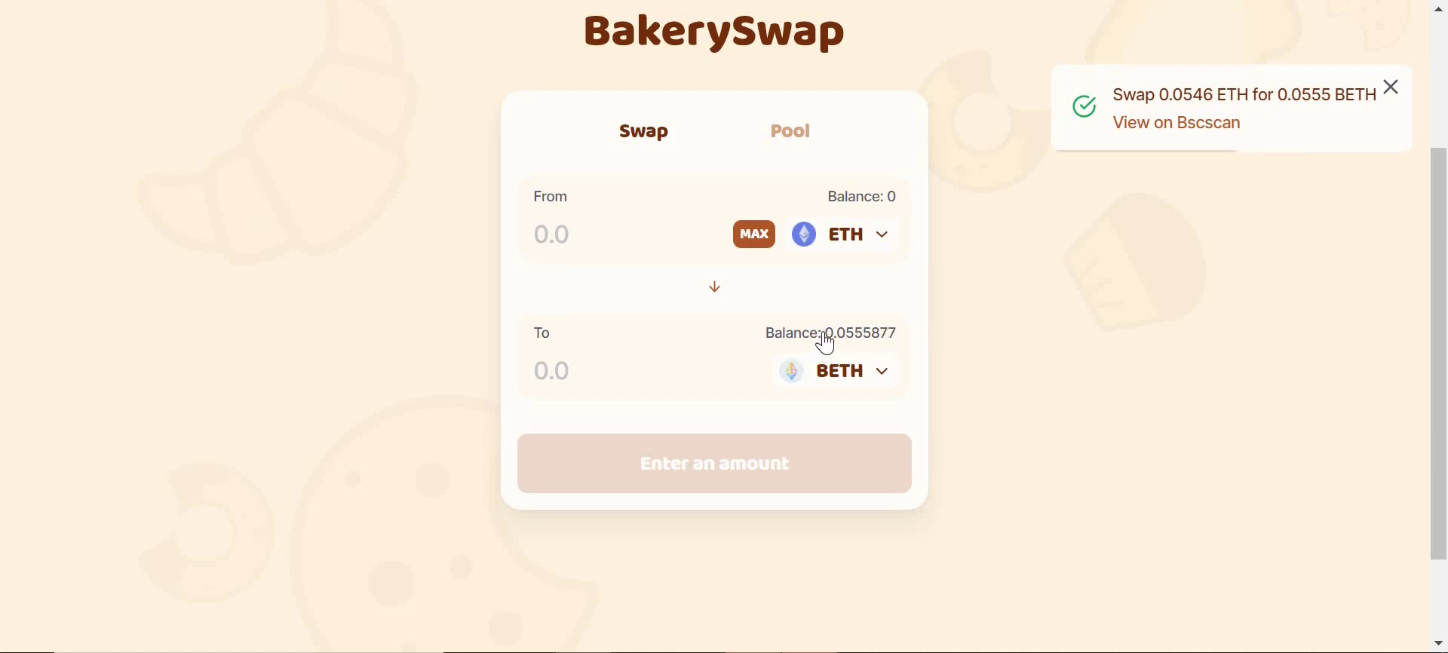
- Check the BETH balance in the swap form and dismiss the swap notification
left_click_drag(829, 337, 906, 344)
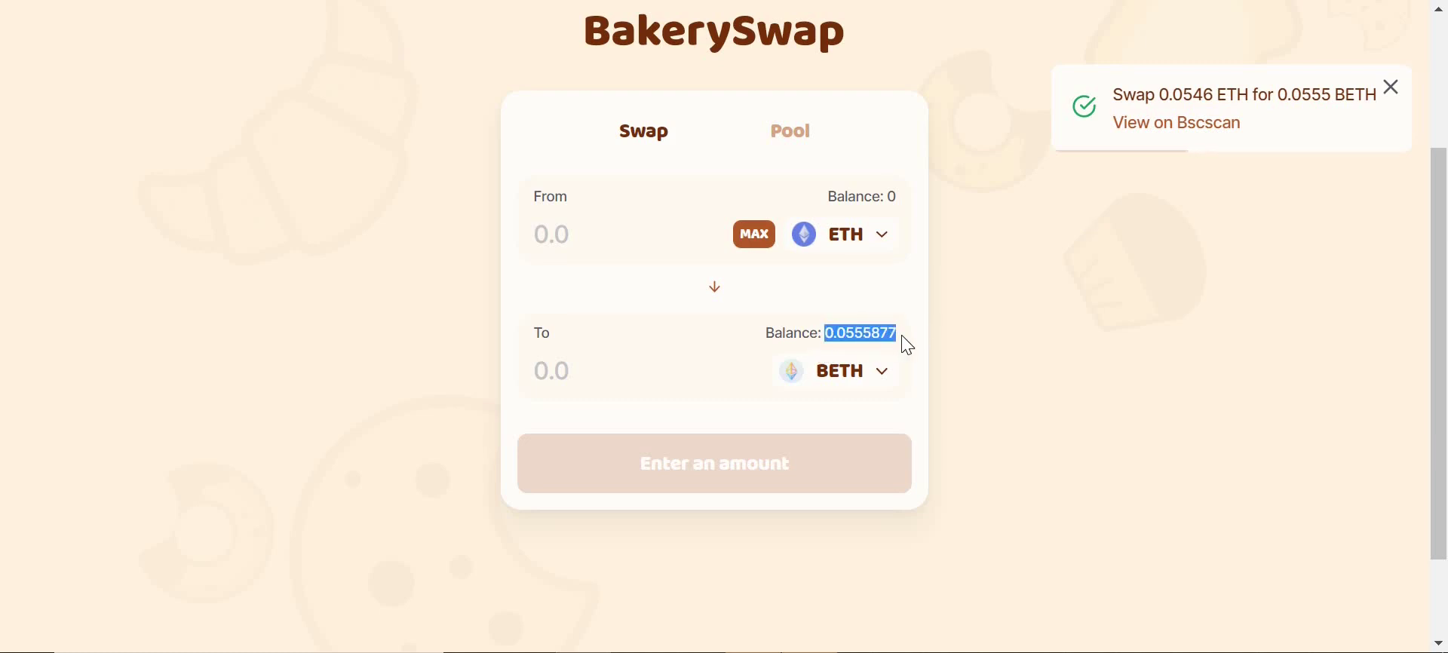
left_click(1390, 89)
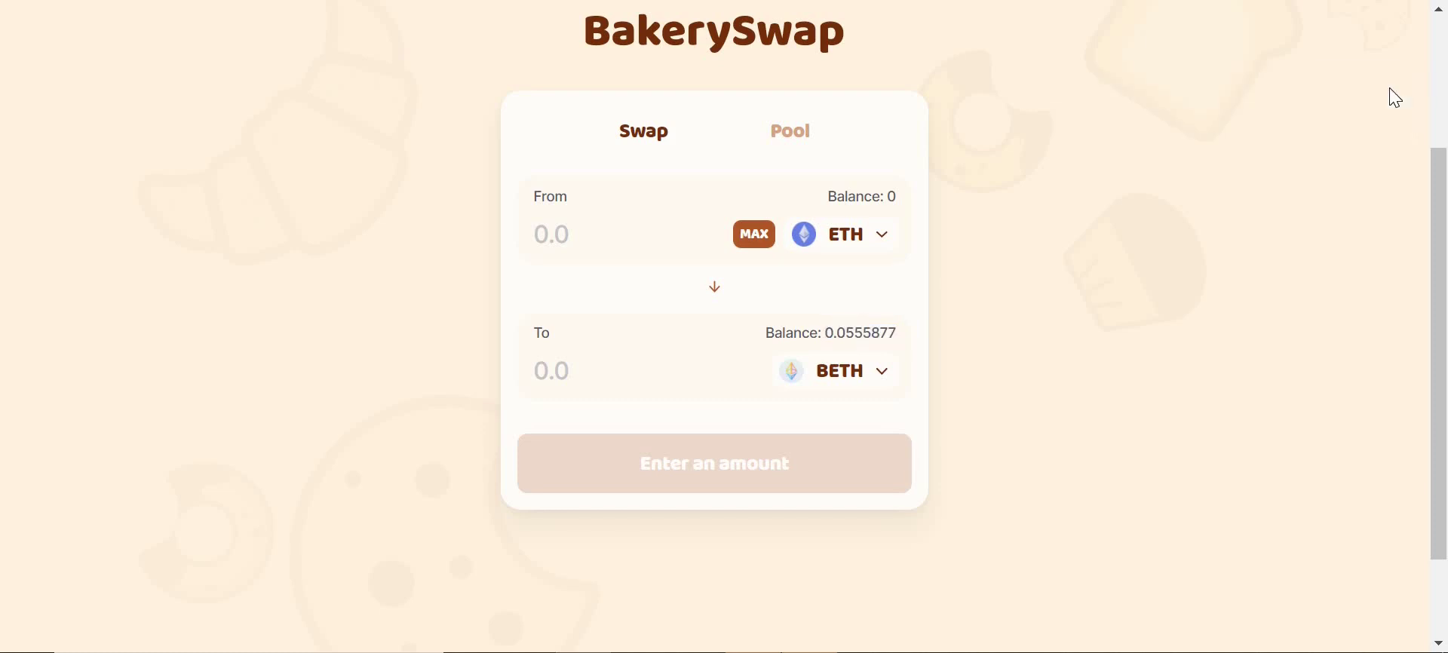
scroll(1144, 146, "up", 3)
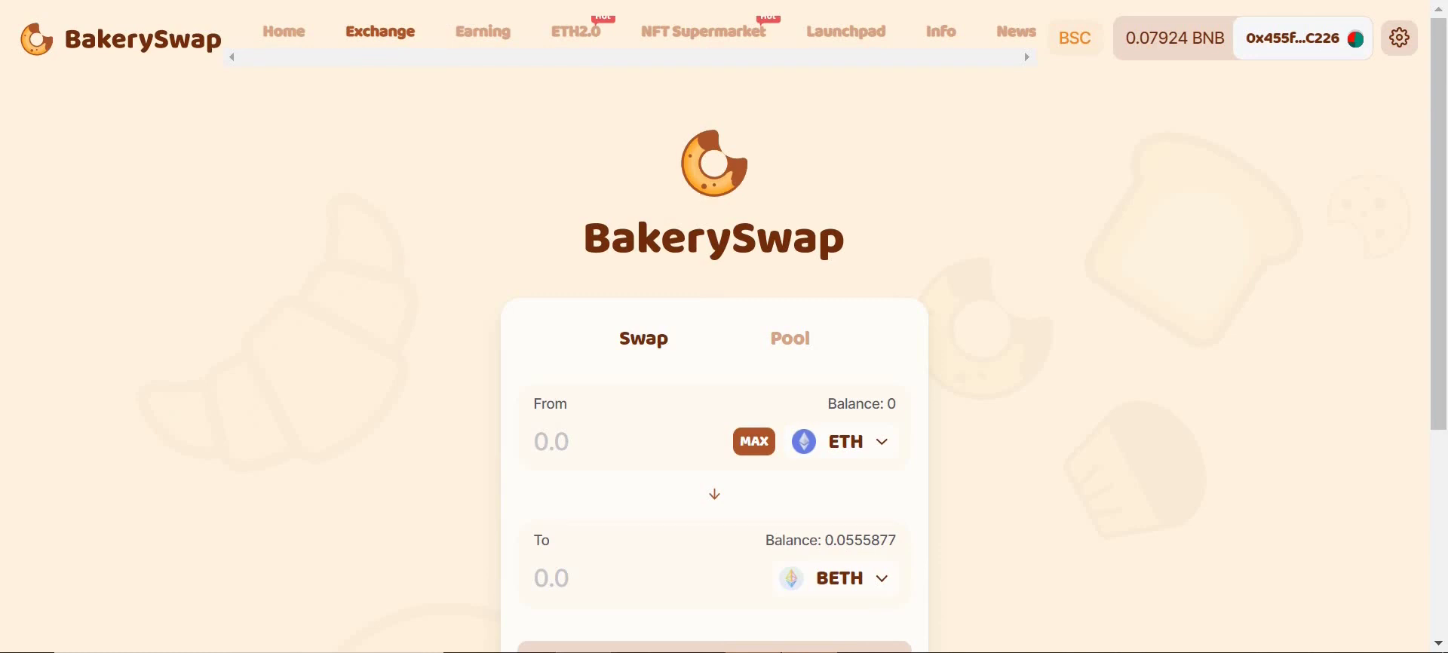
- Switch to beefy.finance and filter the vaults by the BETH asset
key("ctrl+Tab")
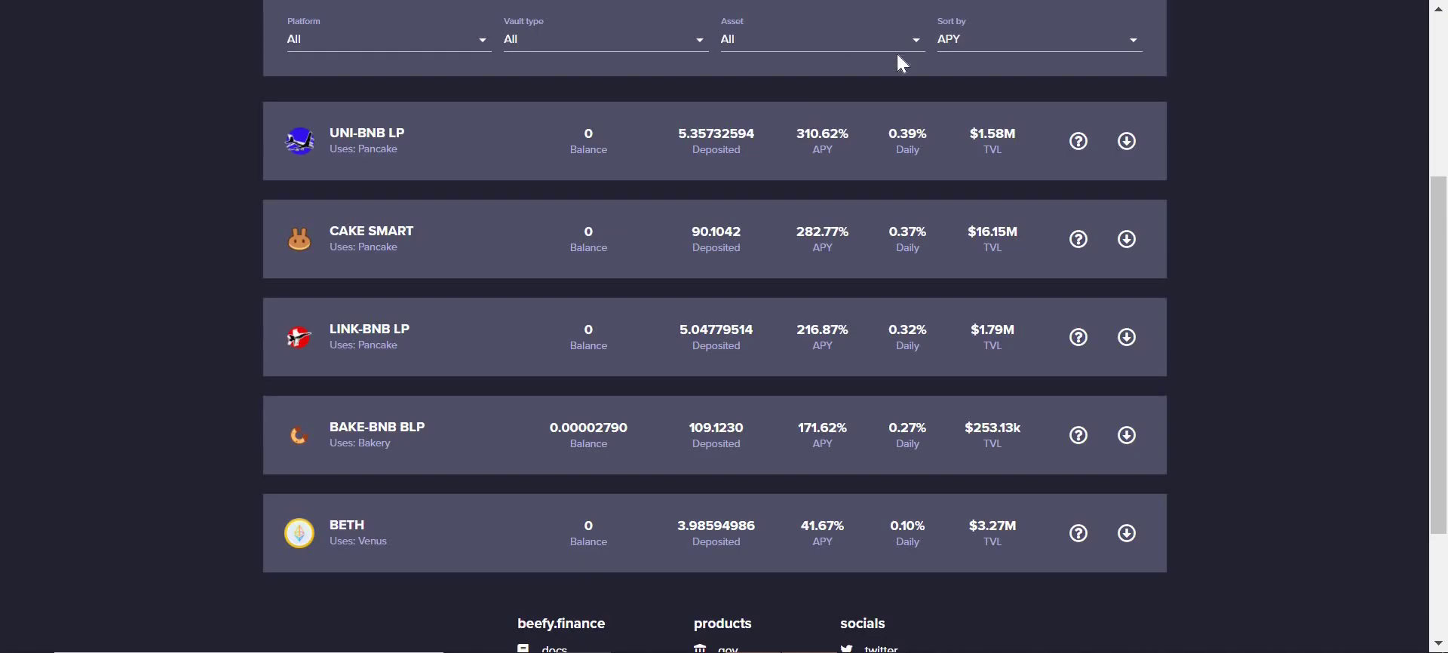
scroll(898, 65, "up", 4)
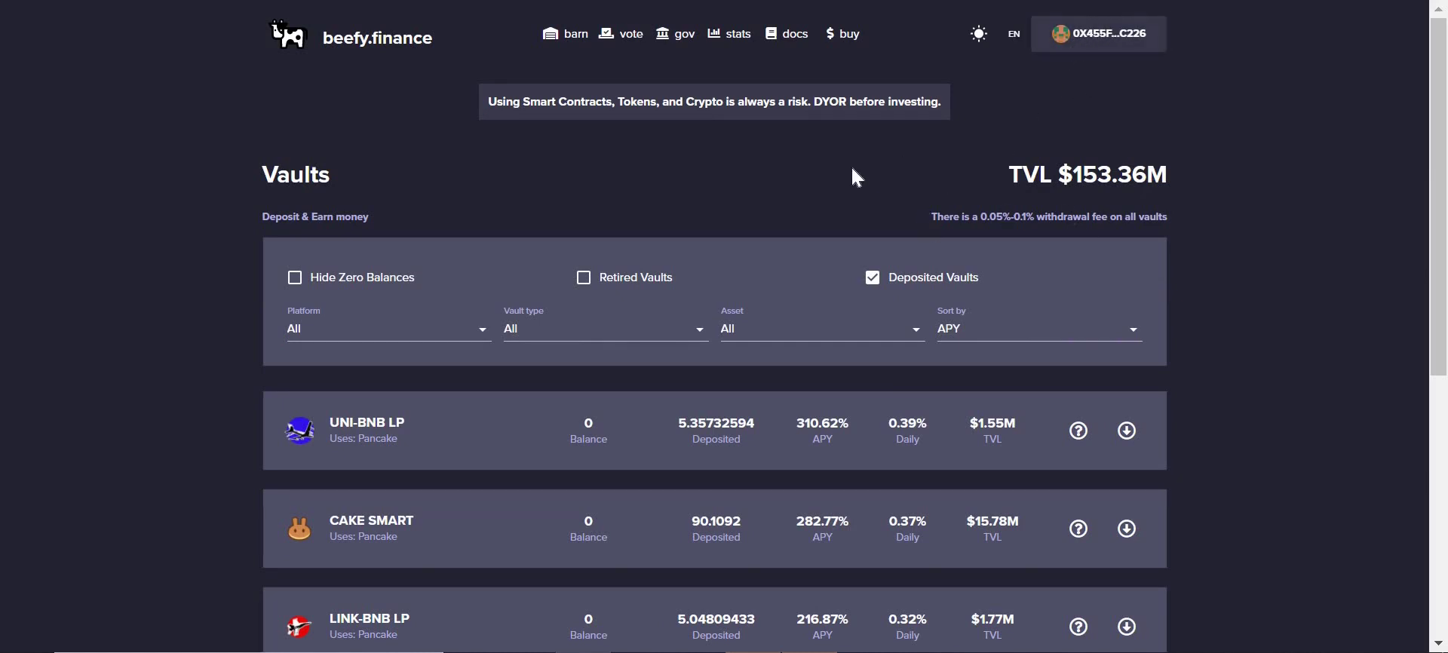
left_click(460, 330)
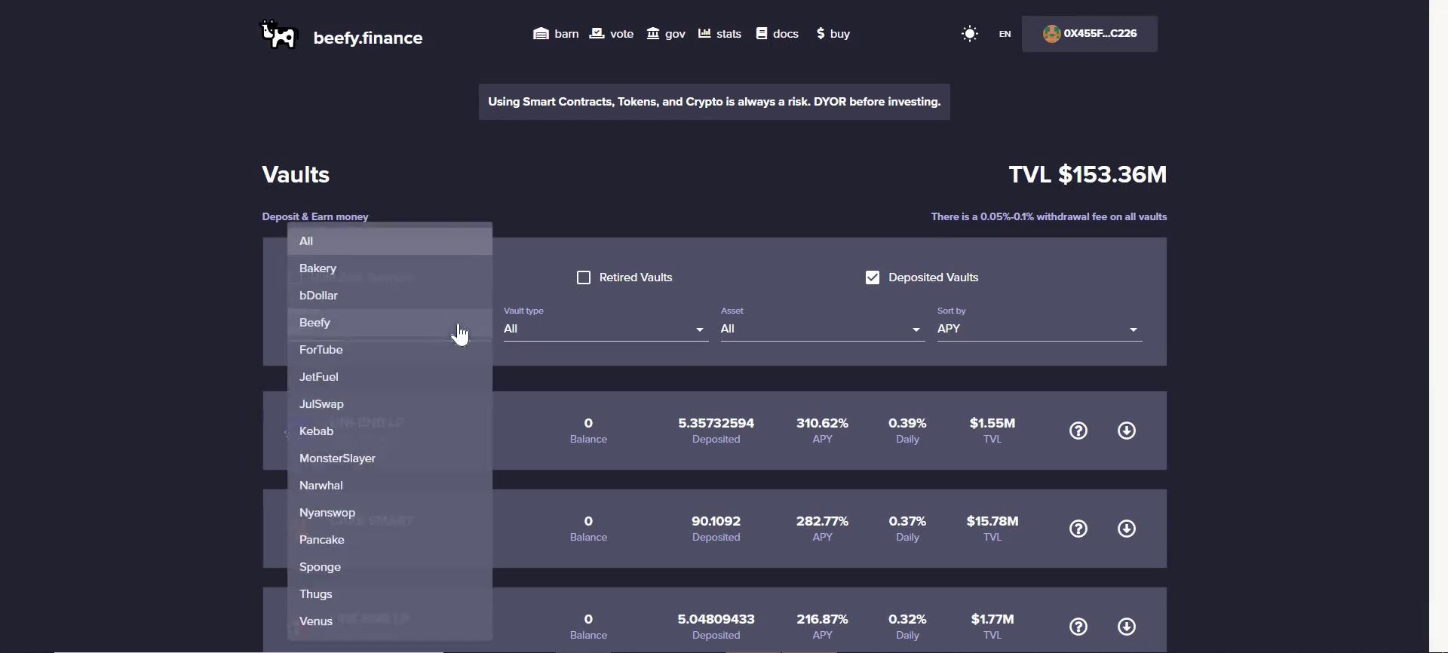
left_click(589, 306)
left_click(867, 333)
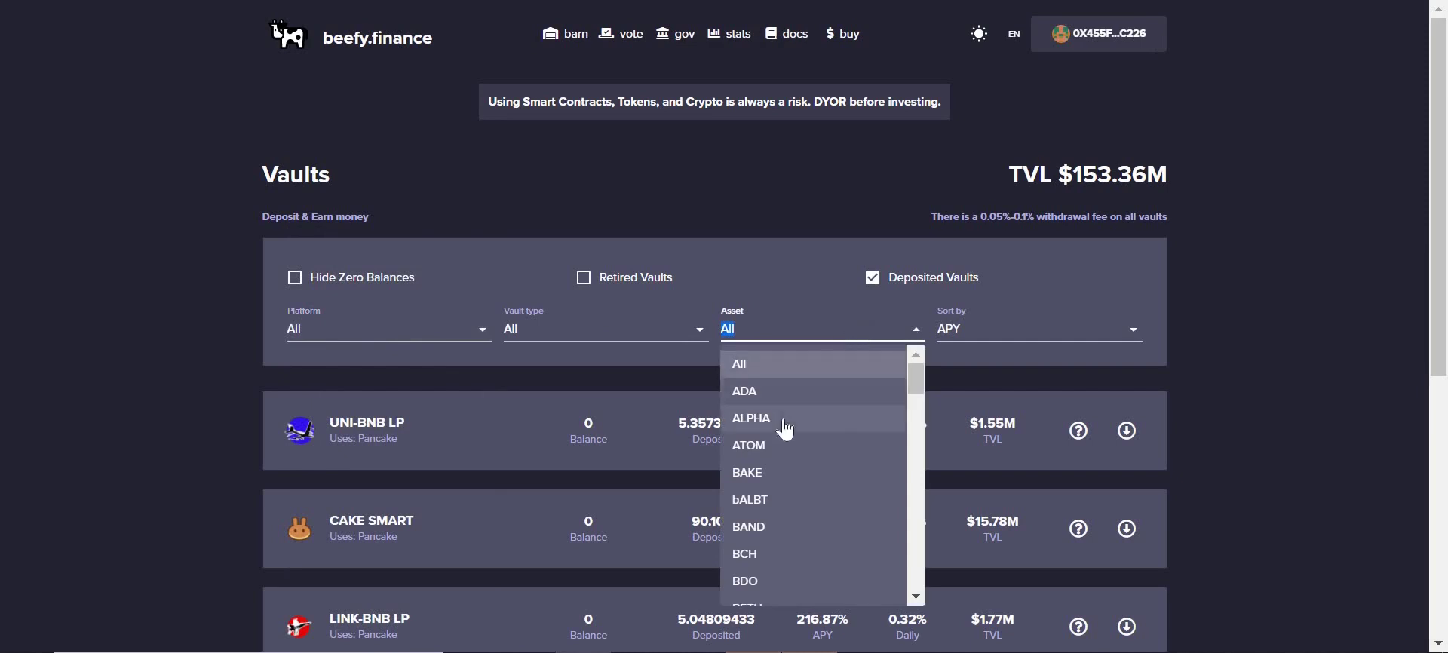
scroll(758, 400, "down", 2)
left_click(762, 532)
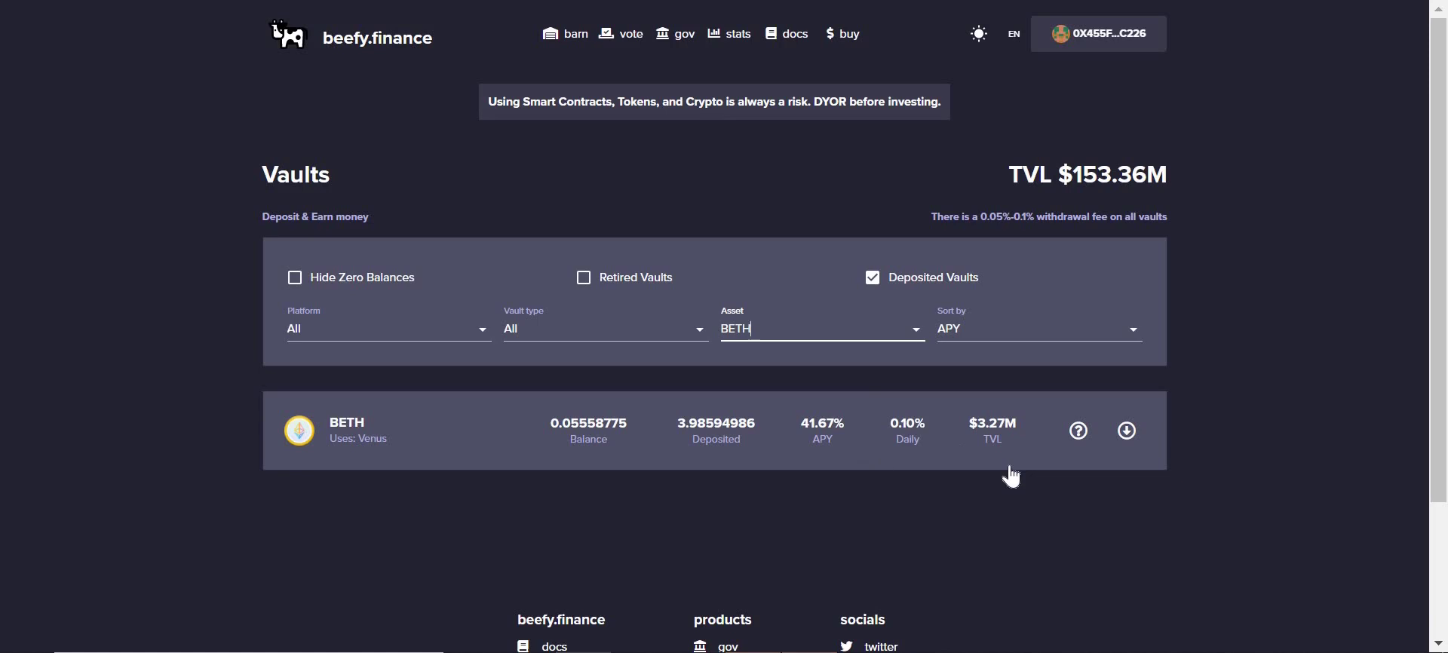
- Expand the BETH vault, deposit the entire BETH balance, and confirm the transaction in MetaMask
left_click(1127, 431)
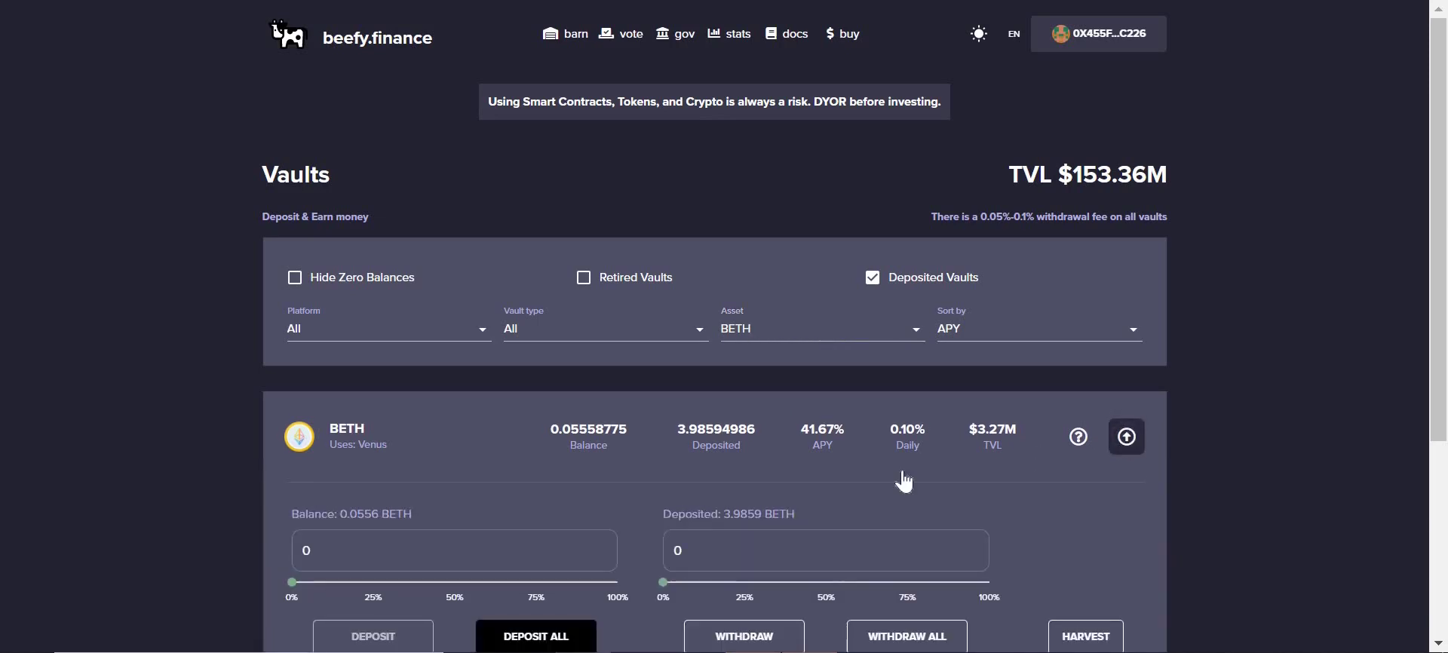
scroll(904, 481, "down", 2)
left_click_drag(294, 446, 623, 470)
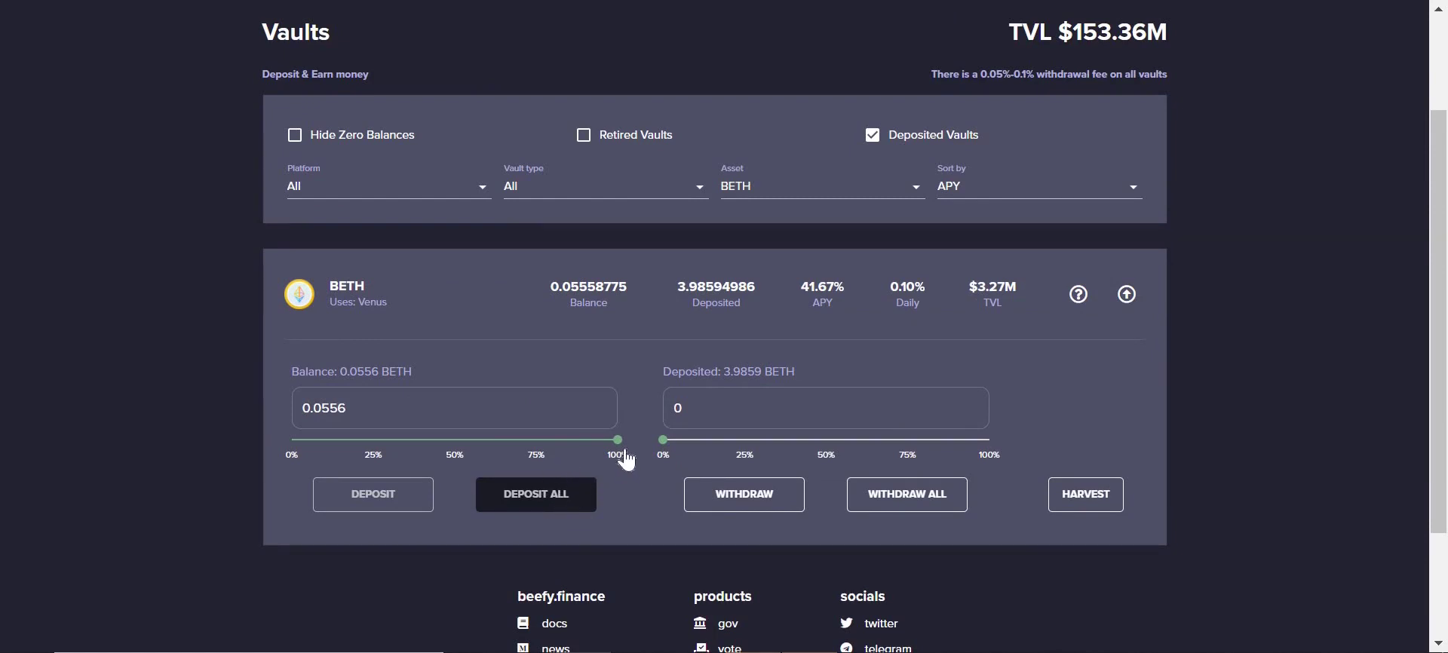
left_click_drag(617, 451, 617, 452)
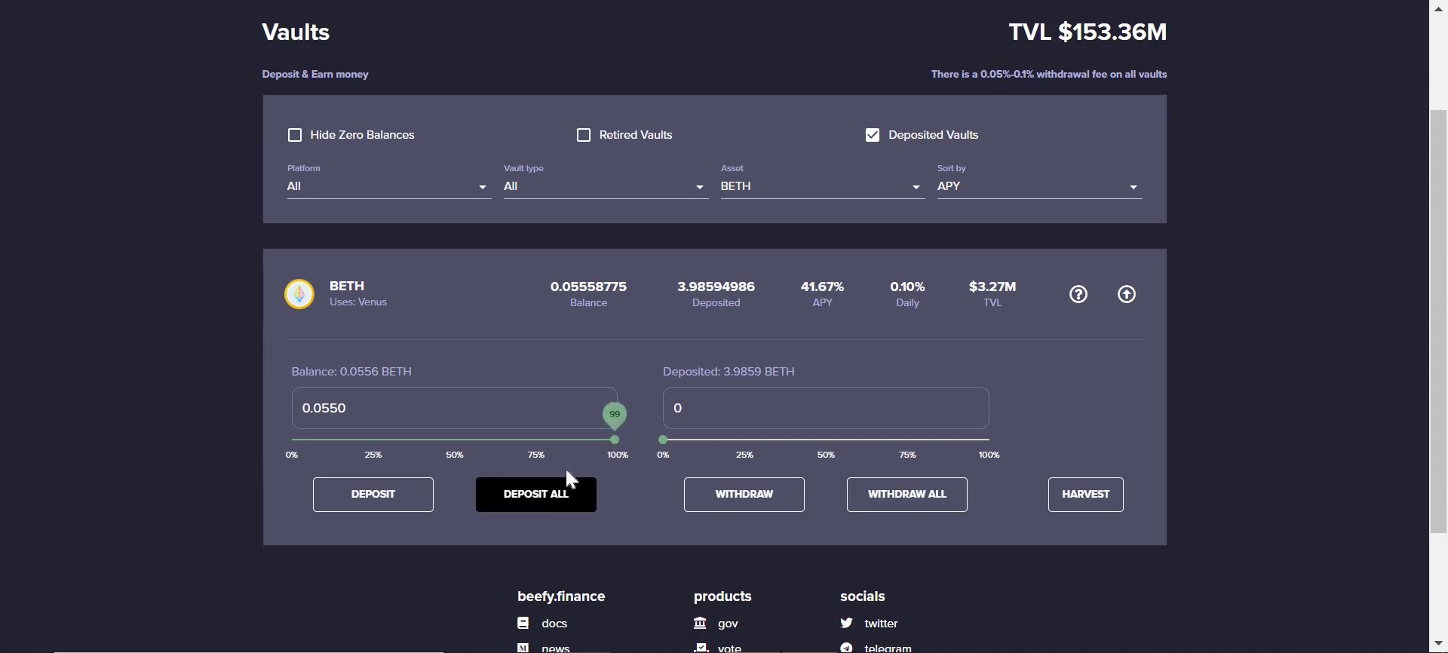
left_click(526, 494)
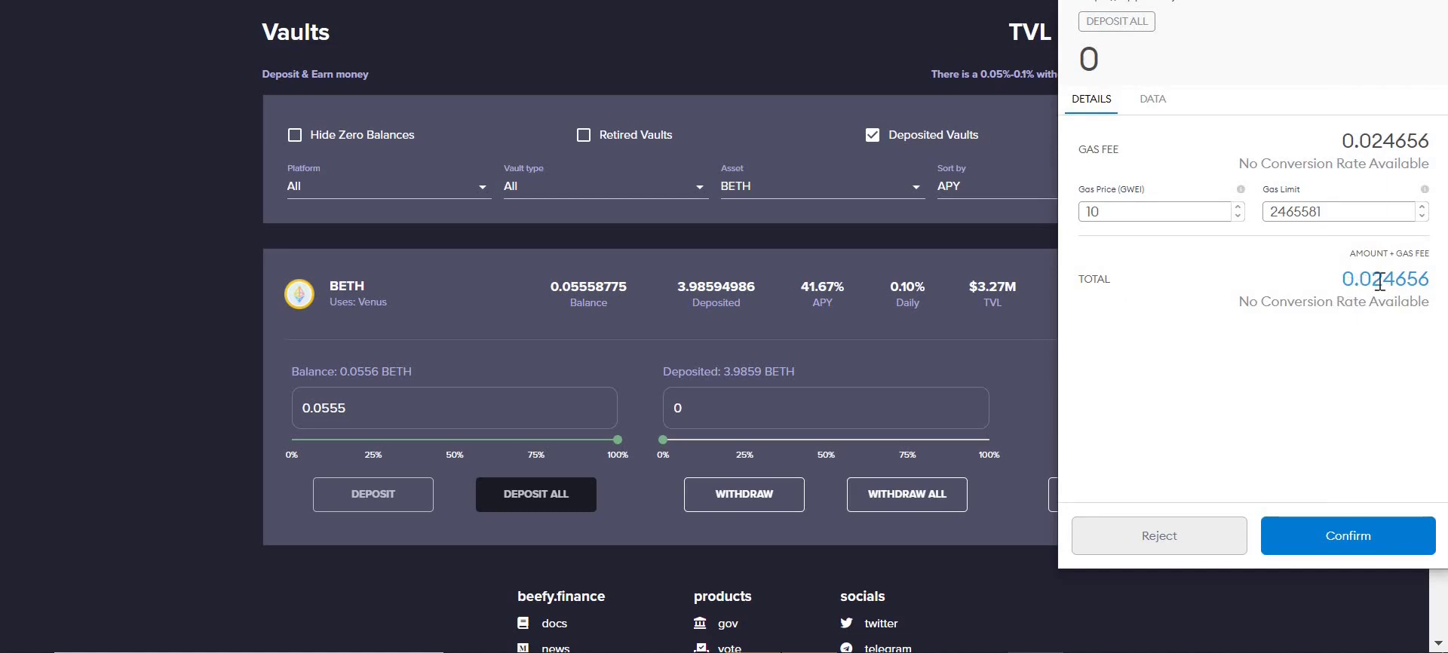
left_click(1357, 534)
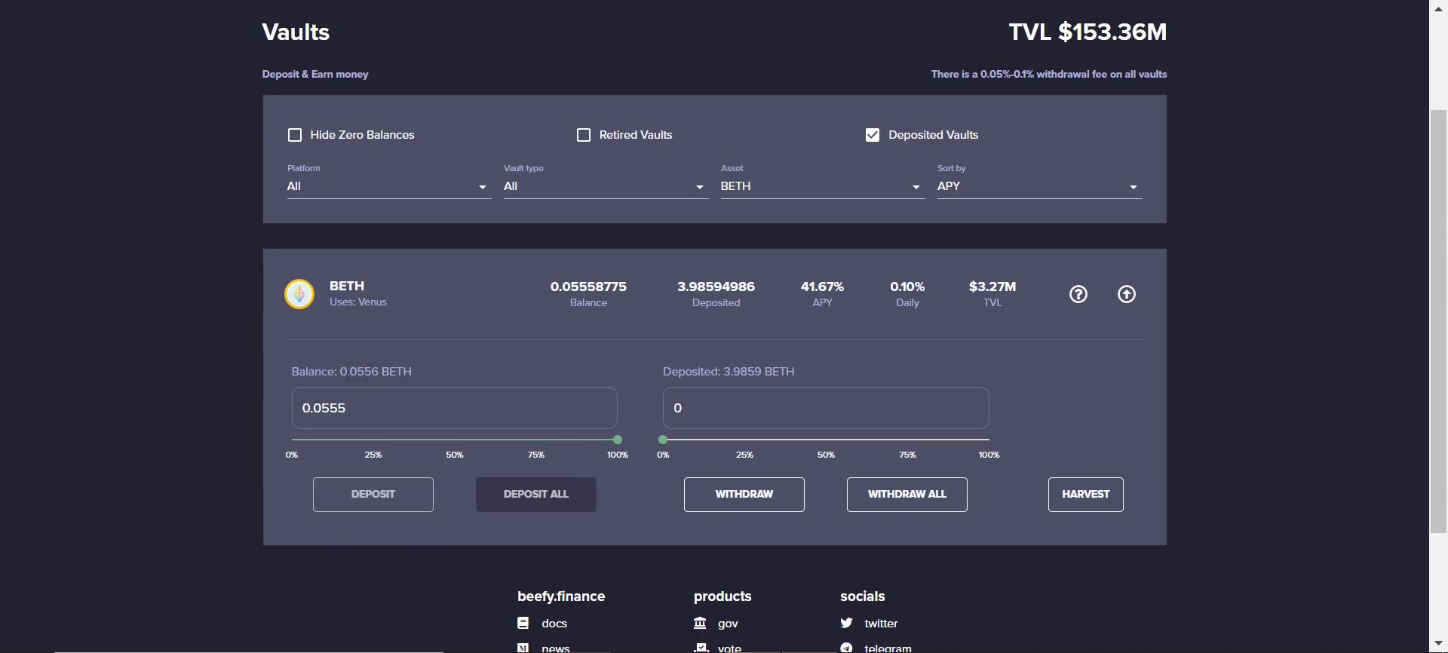
- Check the BETH vault's balance, reload beefy.finance, and reconnect the wallet with the Injected option
left_click_drag(337, 371, 379, 372)
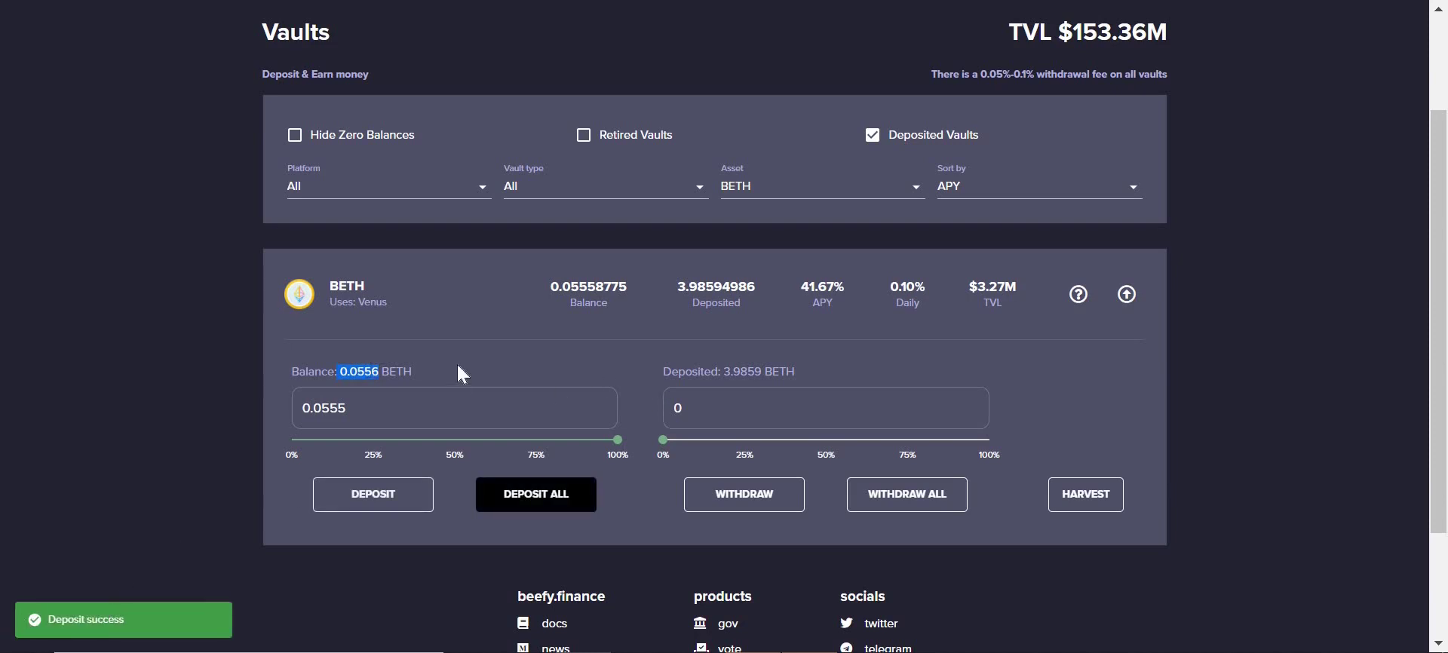
left_click(434, 364)
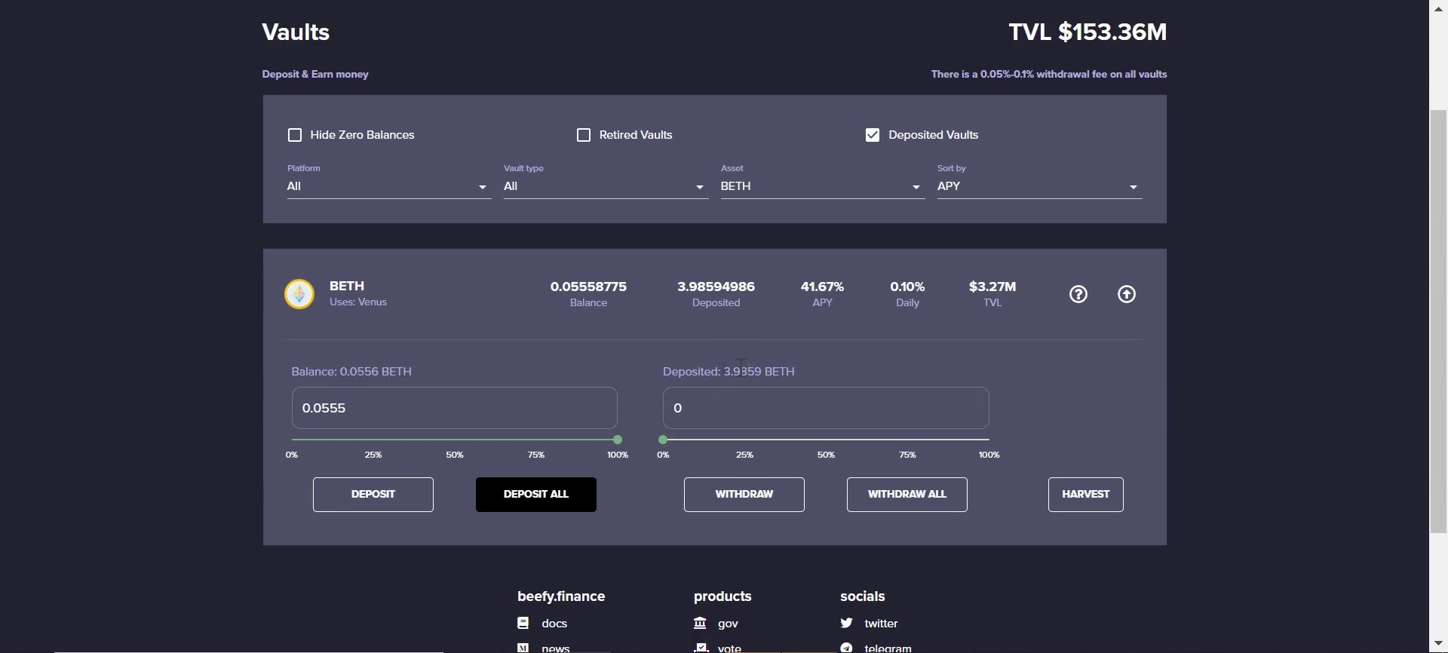
mouse_move(655, 443)
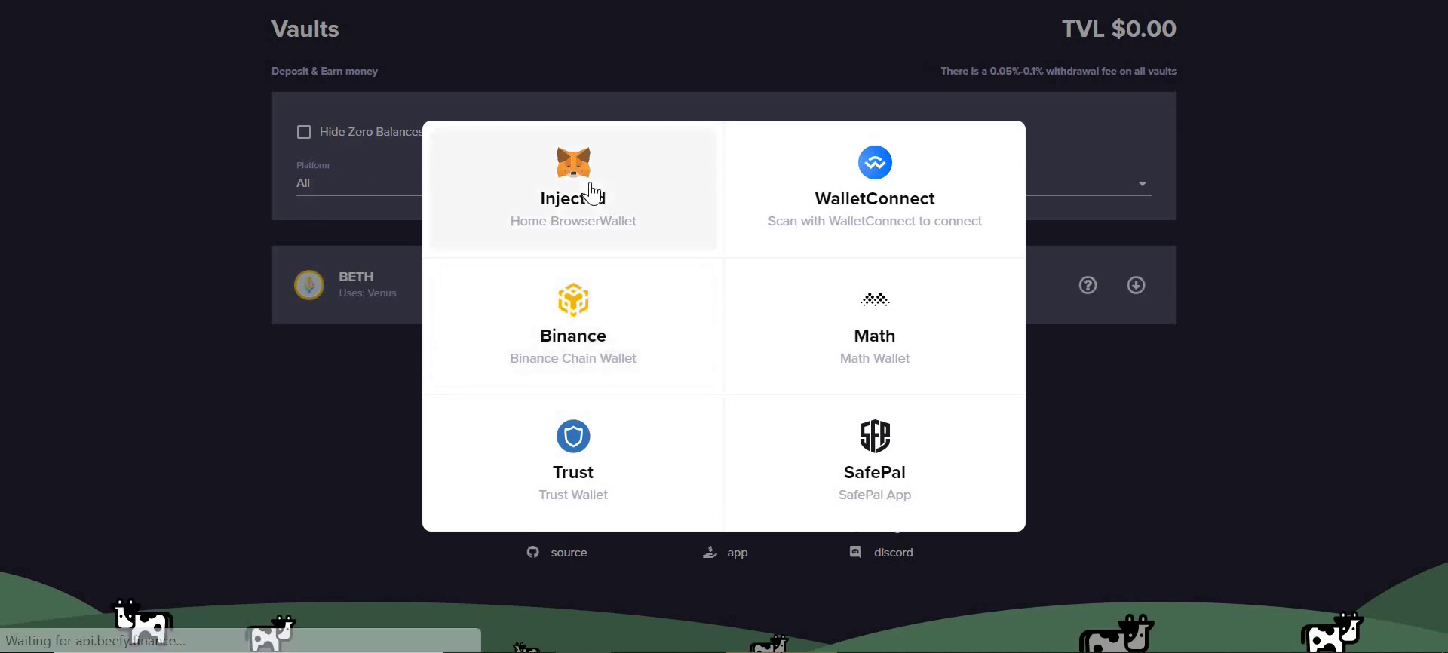
left_click(581, 200)
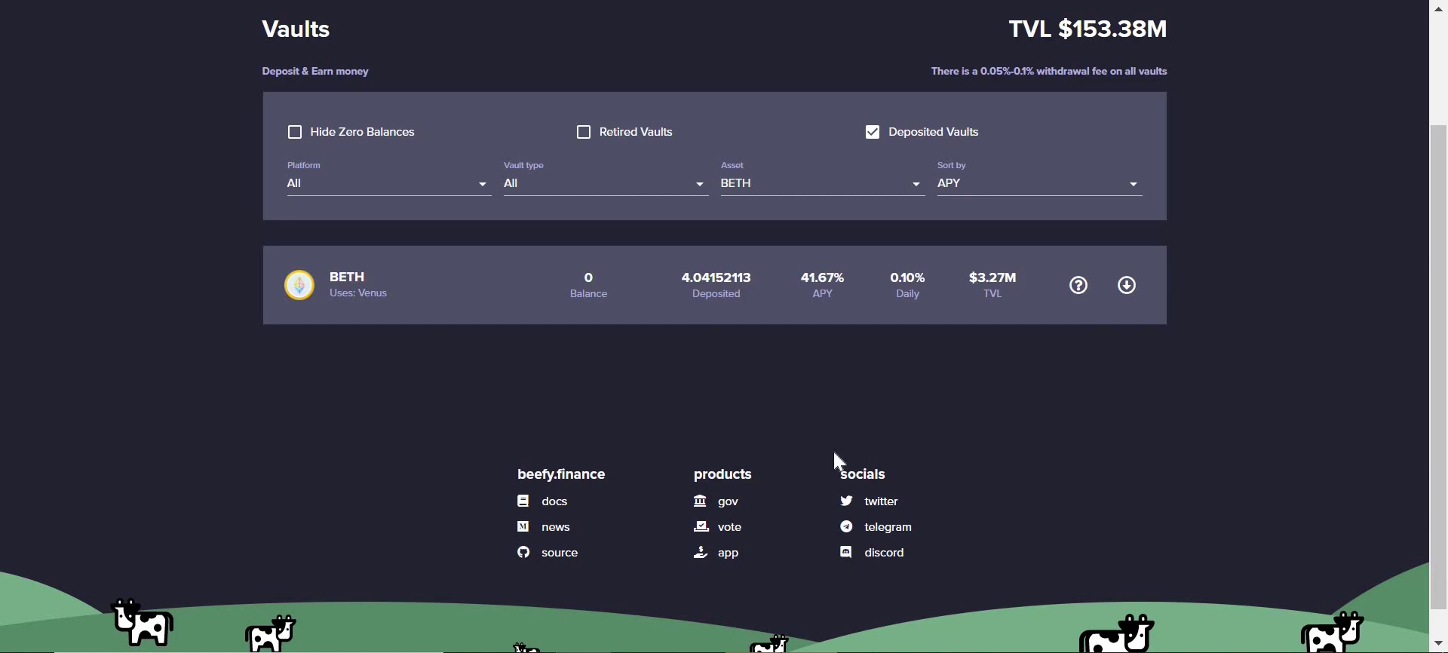
- Switch to Calculator and multiply 1700 by 4.04 to value the deposited BETH
left_click(584, 652)
left_click(316, 532)
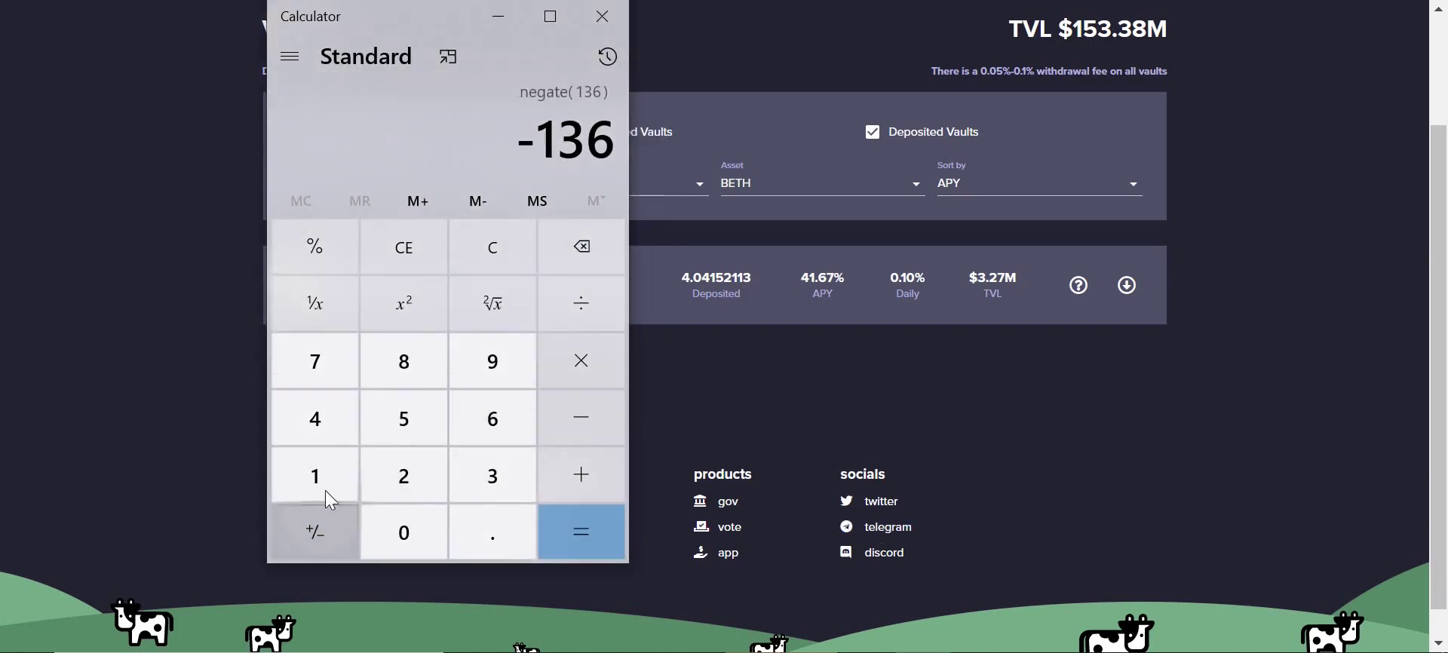
left_click(324, 482)
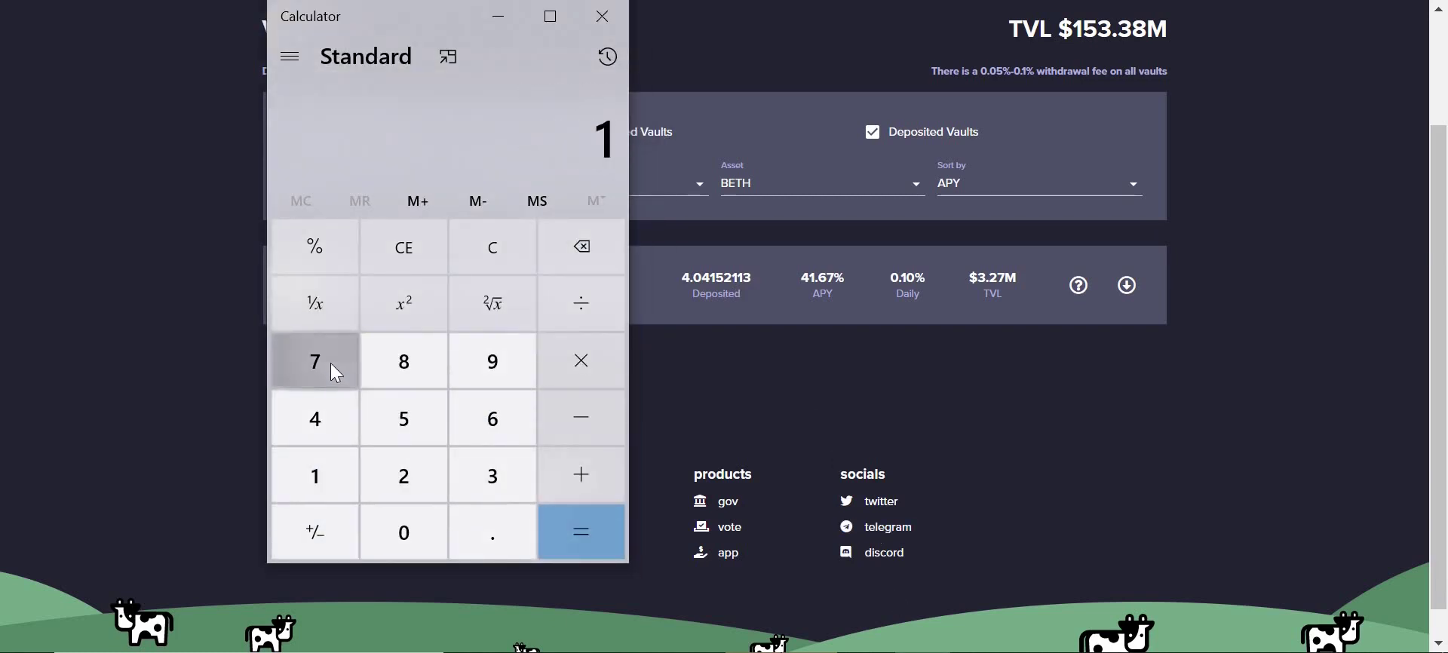
left_click(329, 364)
left_click(419, 535)
left_click(419, 536)
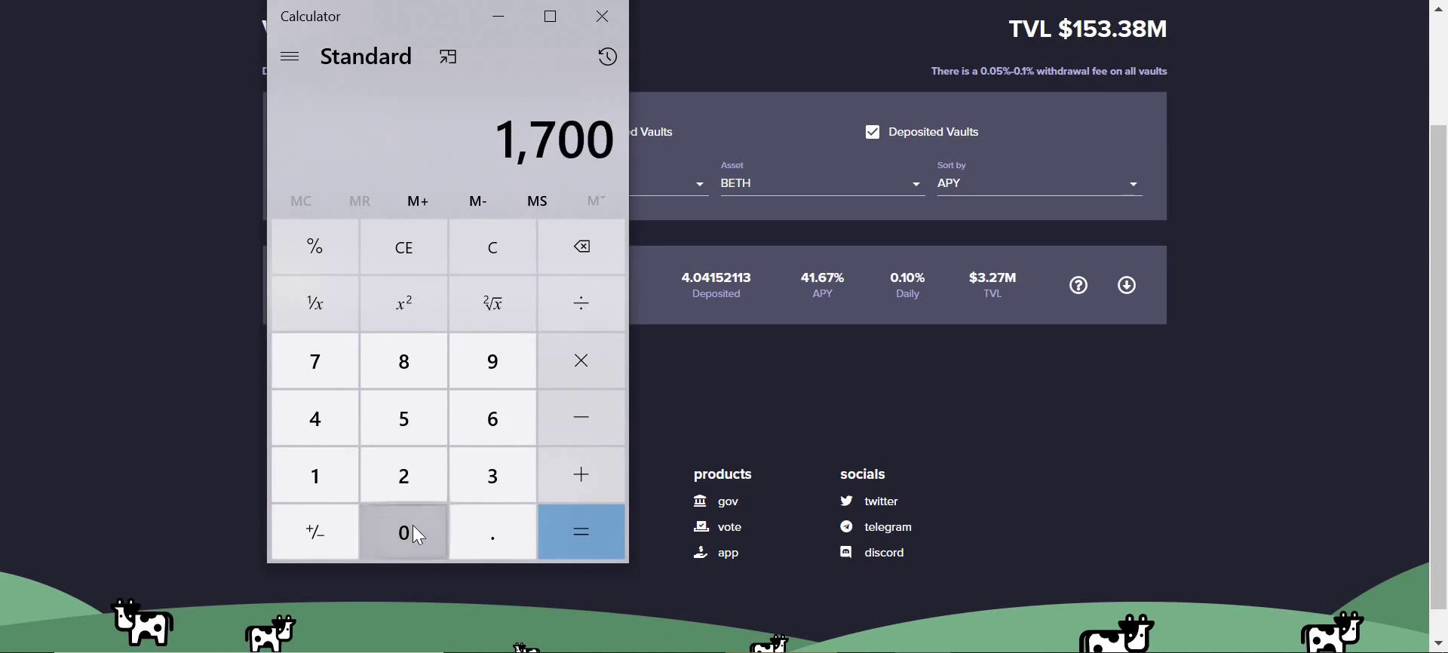
left_click(585, 363)
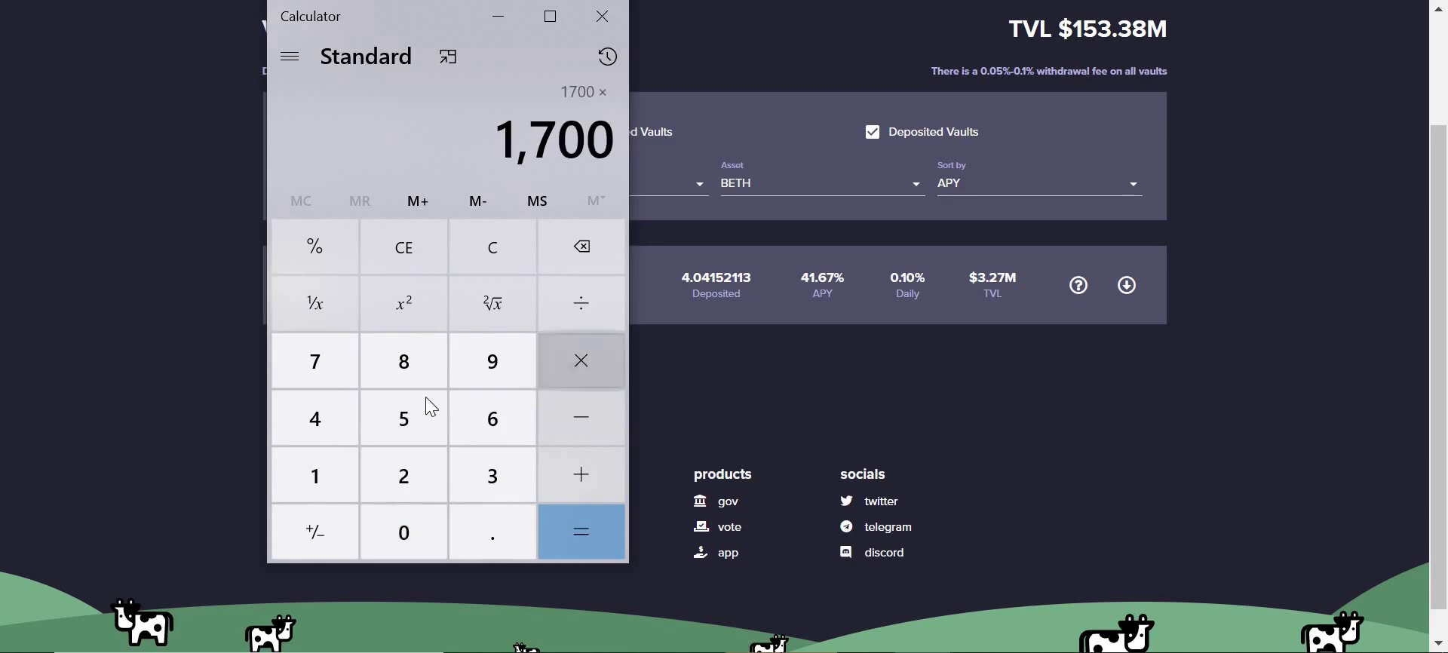
left_click(338, 434)
left_click(464, 545)
left_click(401, 530)
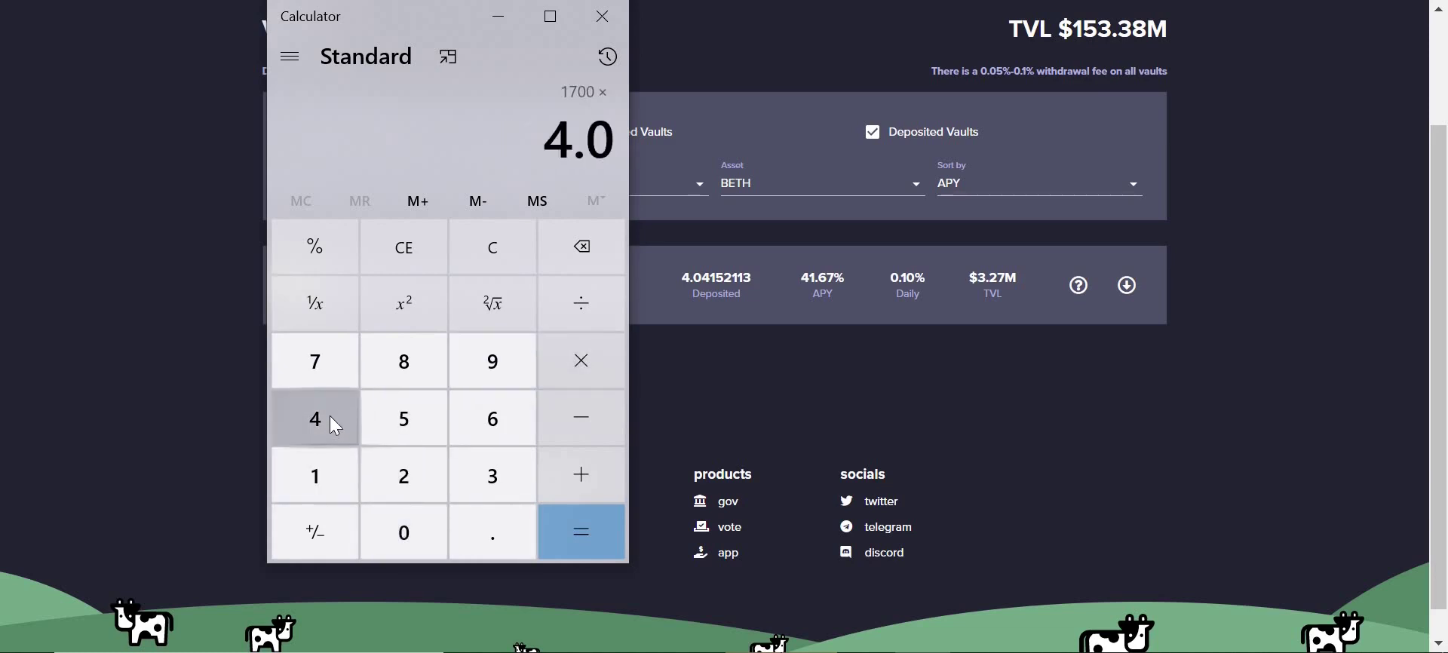
left_click(329, 411)
left_click(605, 520)
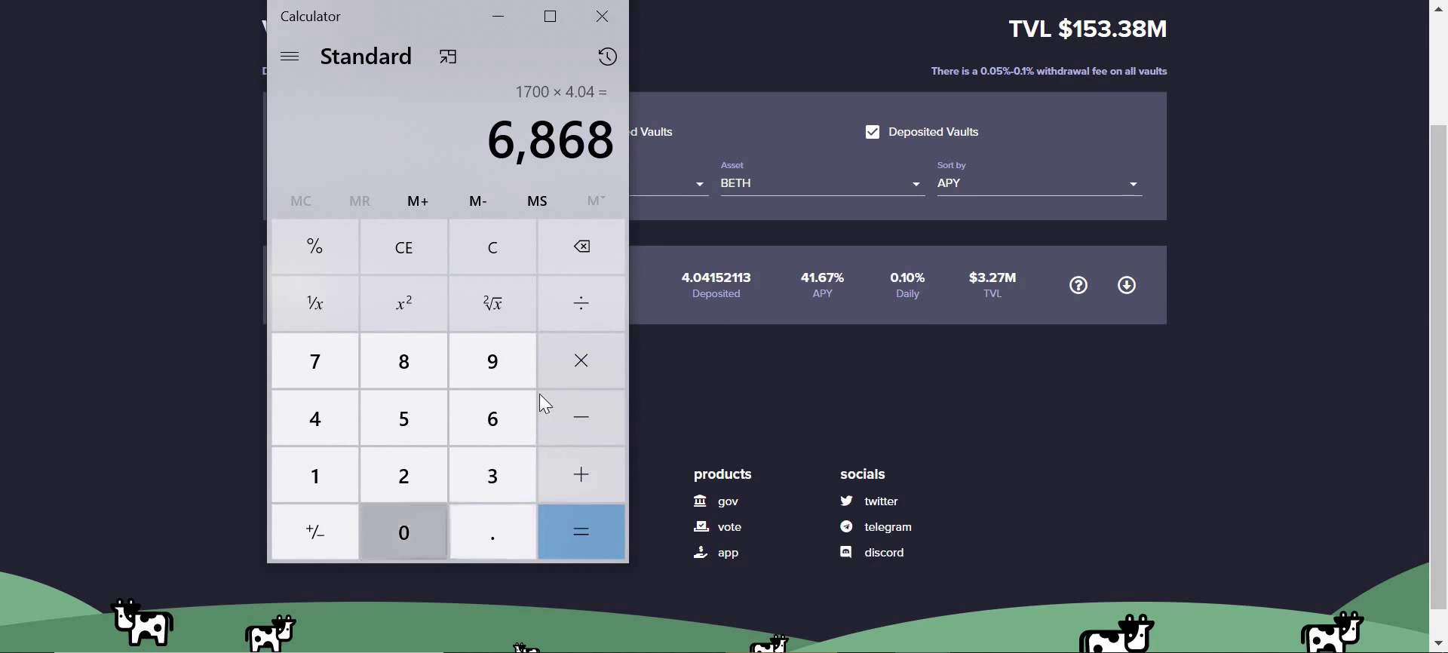
- Multiply the deposit's calculated value by the daily rate of 0.001 and highlight the result
left_click(564, 367)
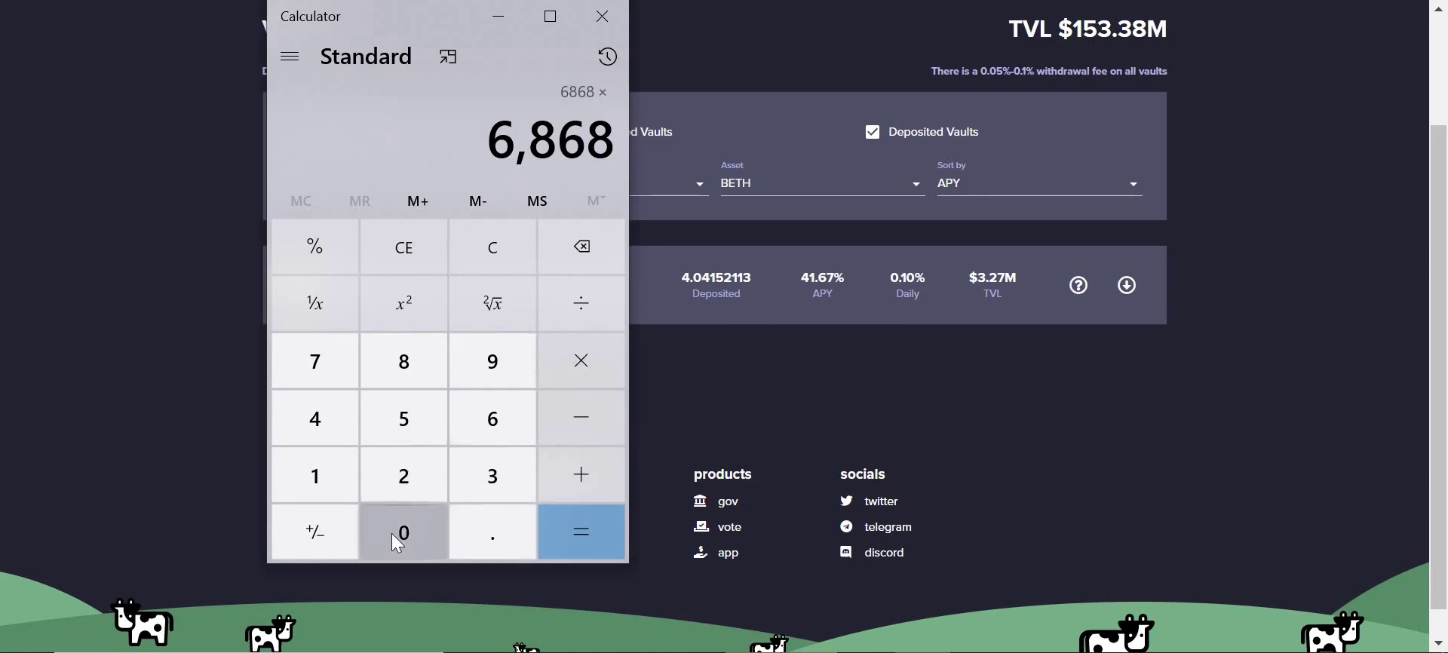
left_click(398, 533)
left_click(461, 532)
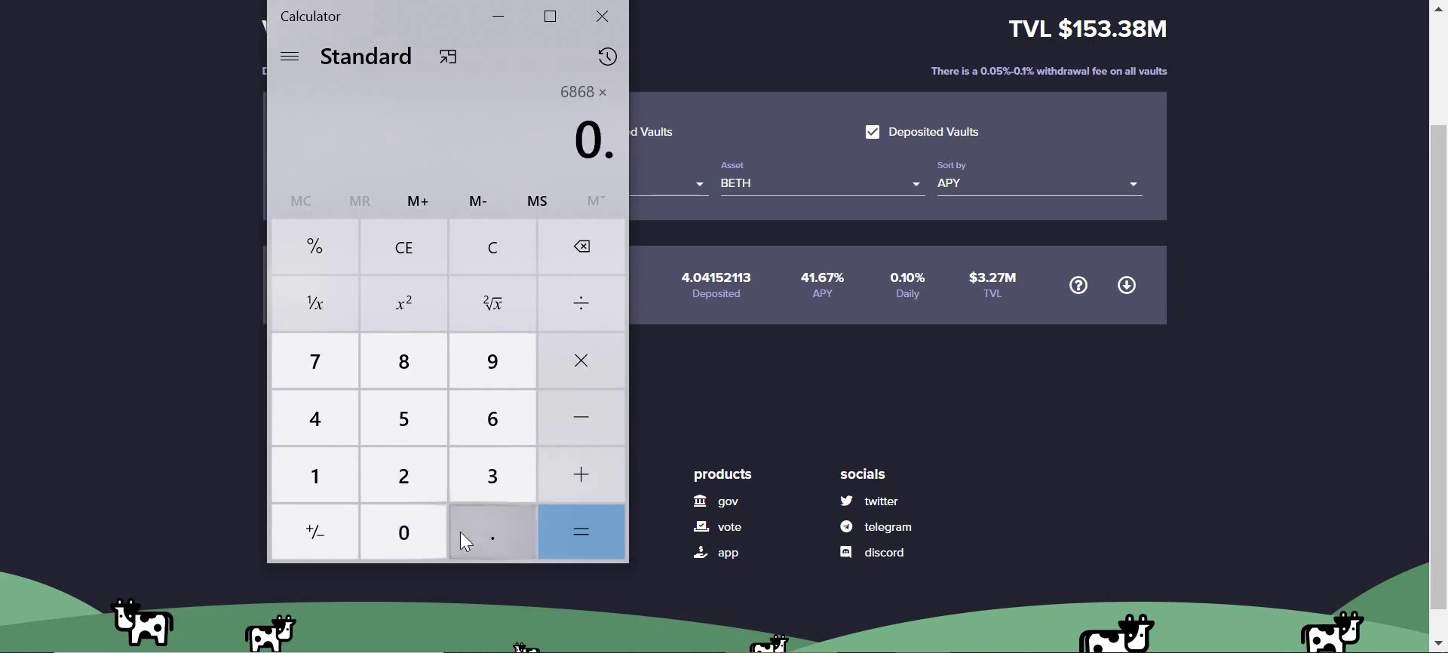
left_click(419, 530)
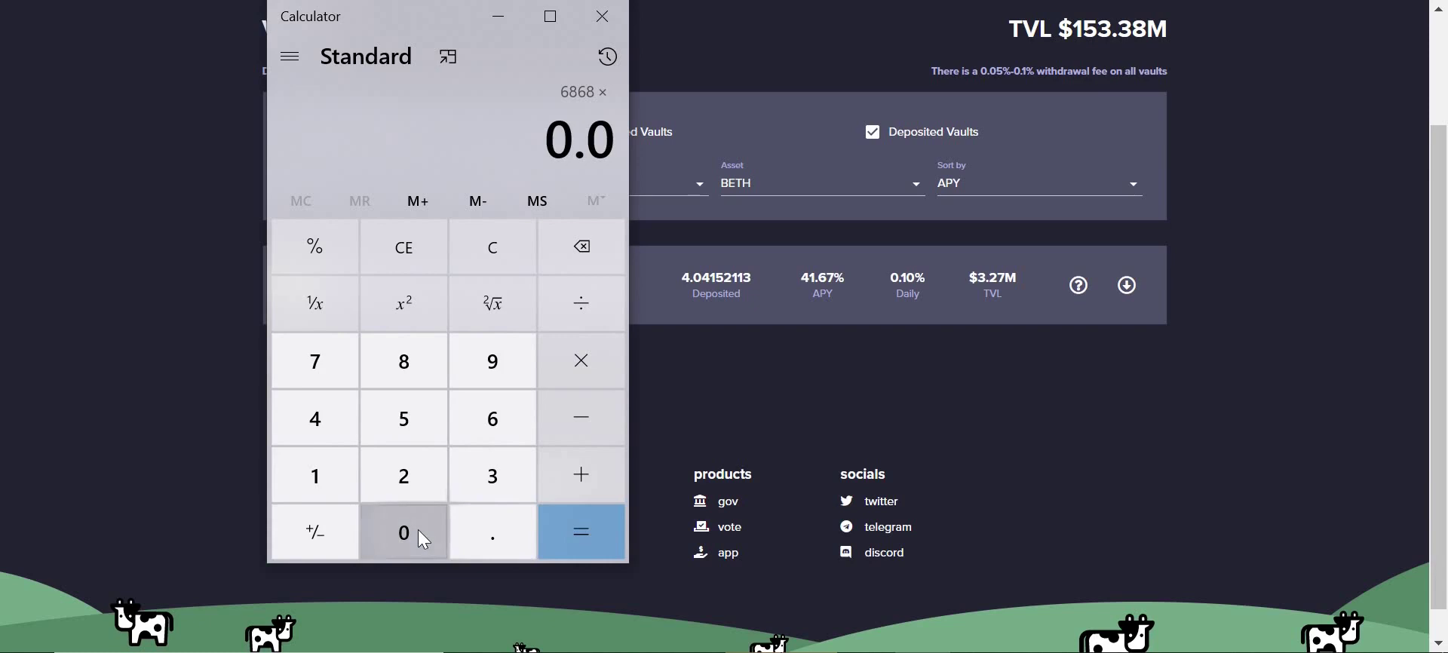
left_click(377, 513)
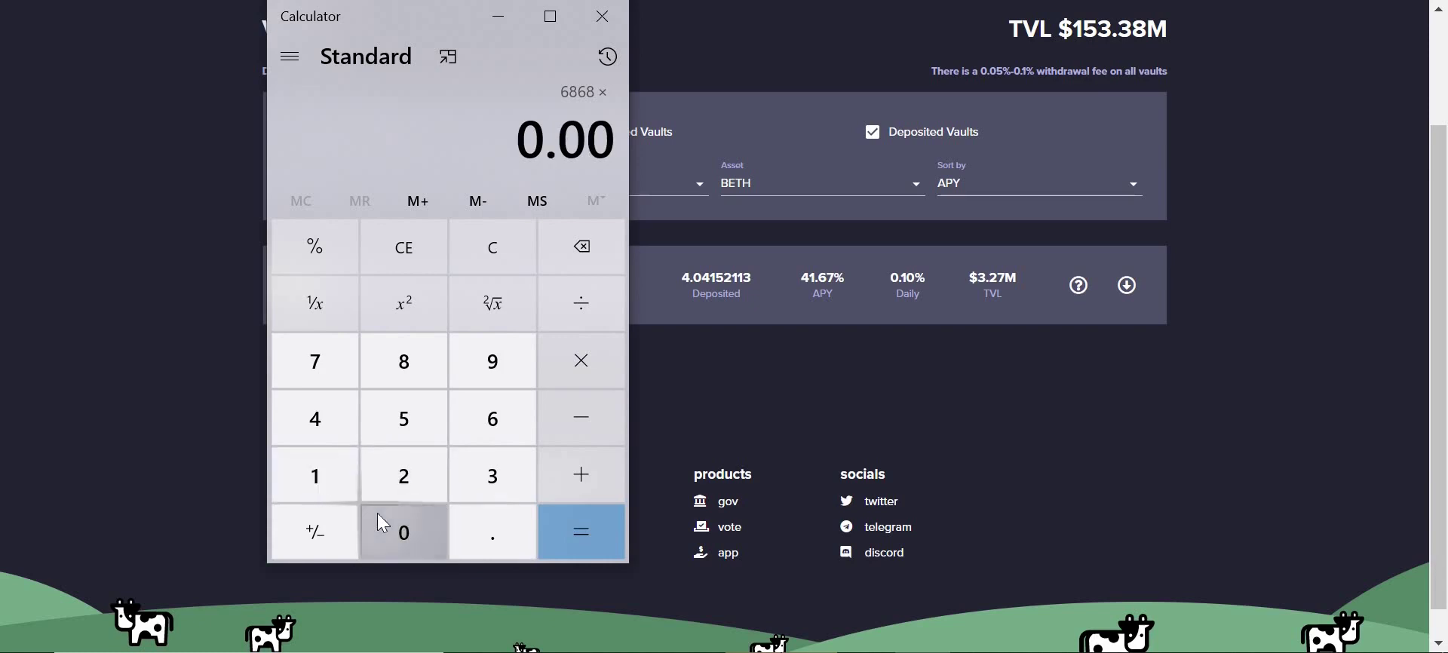
left_click(329, 477)
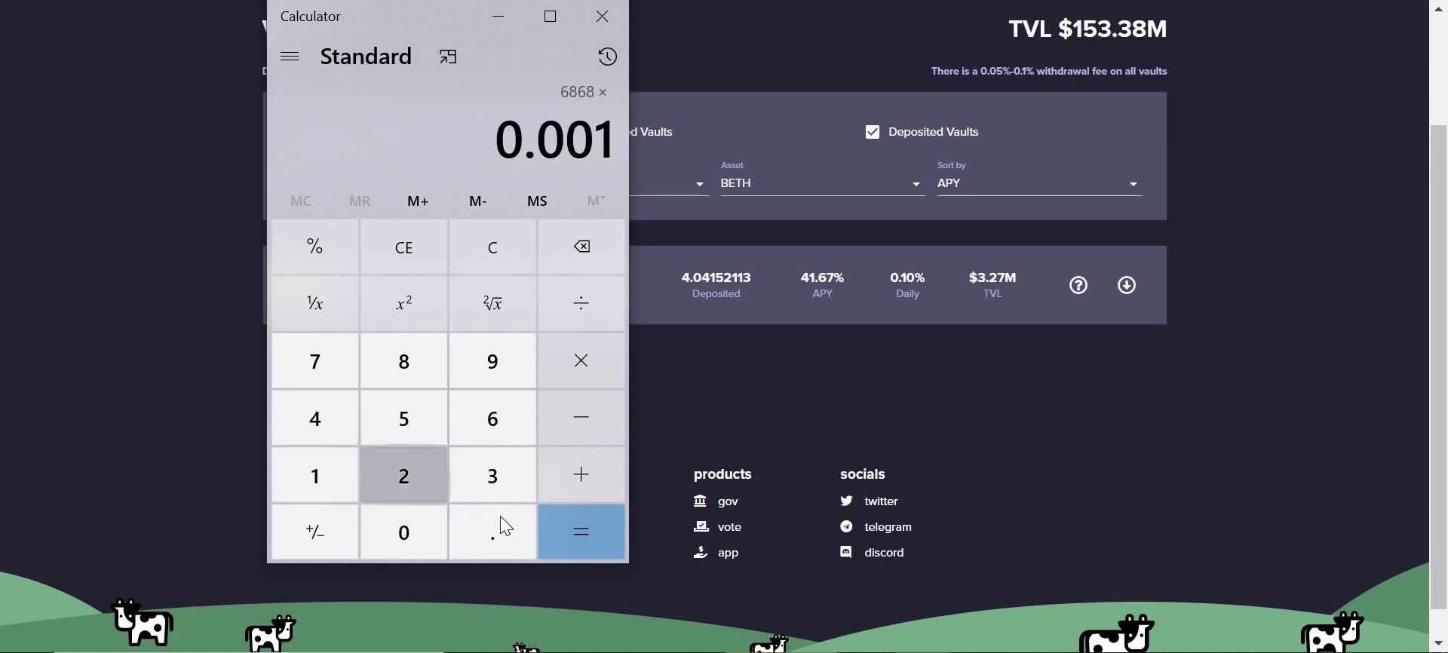
left_click(559, 536)
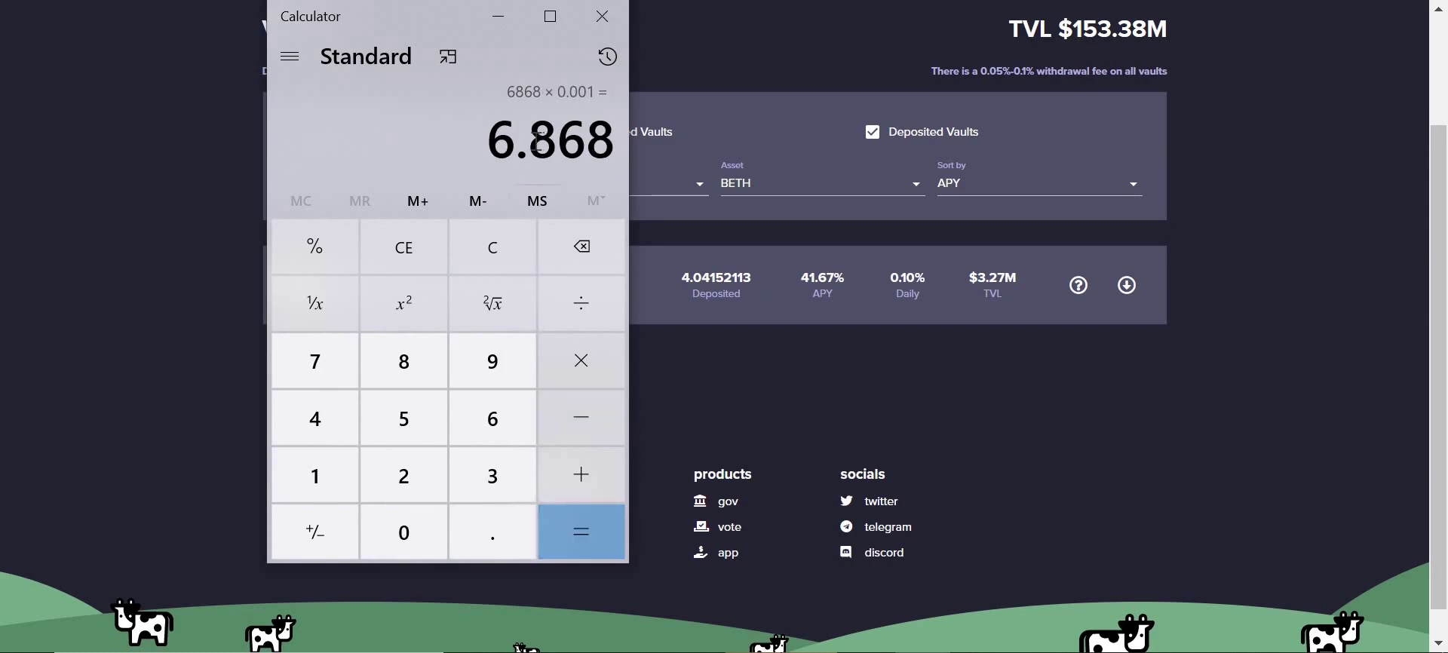
left_click_drag(492, 143, 625, 162)
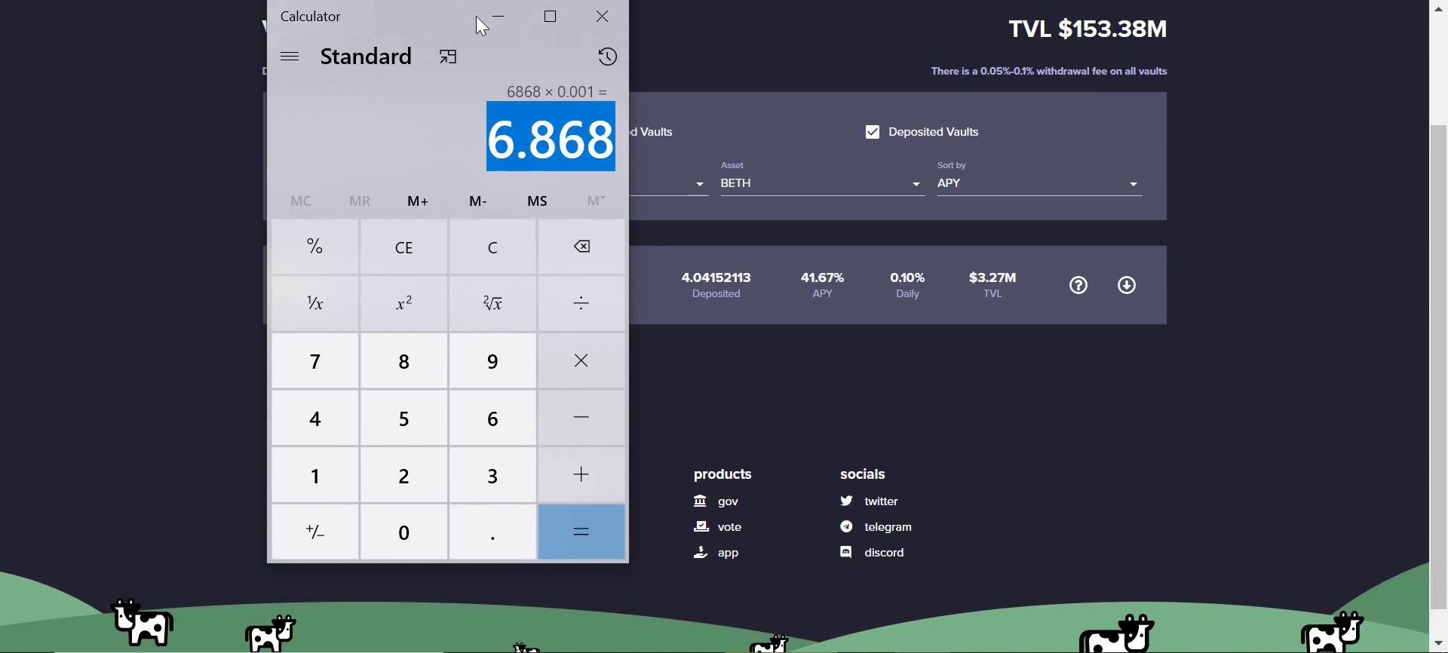
- Multiply the deposited 4.04 BETH by the daily rate of 0.001, then minimize Calculator to show the vault page
left_click_drag(406, 12, 291, 71)
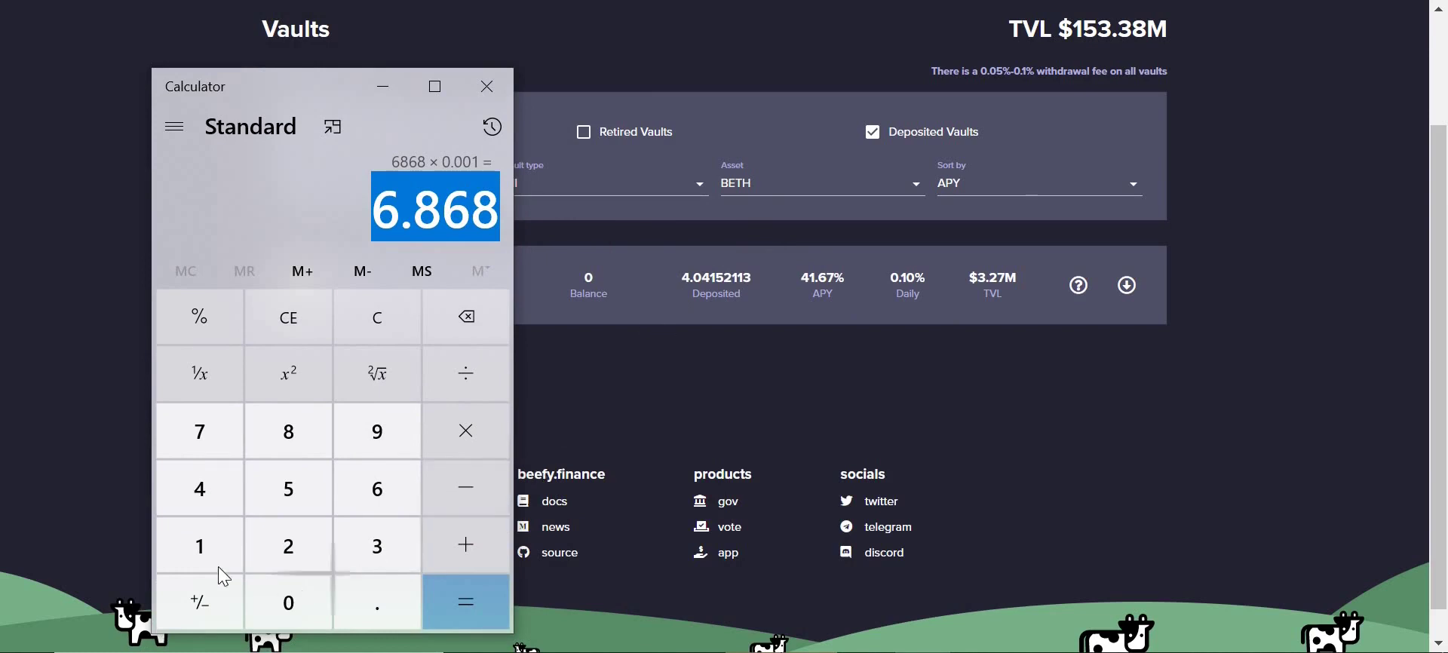
left_click(213, 506)
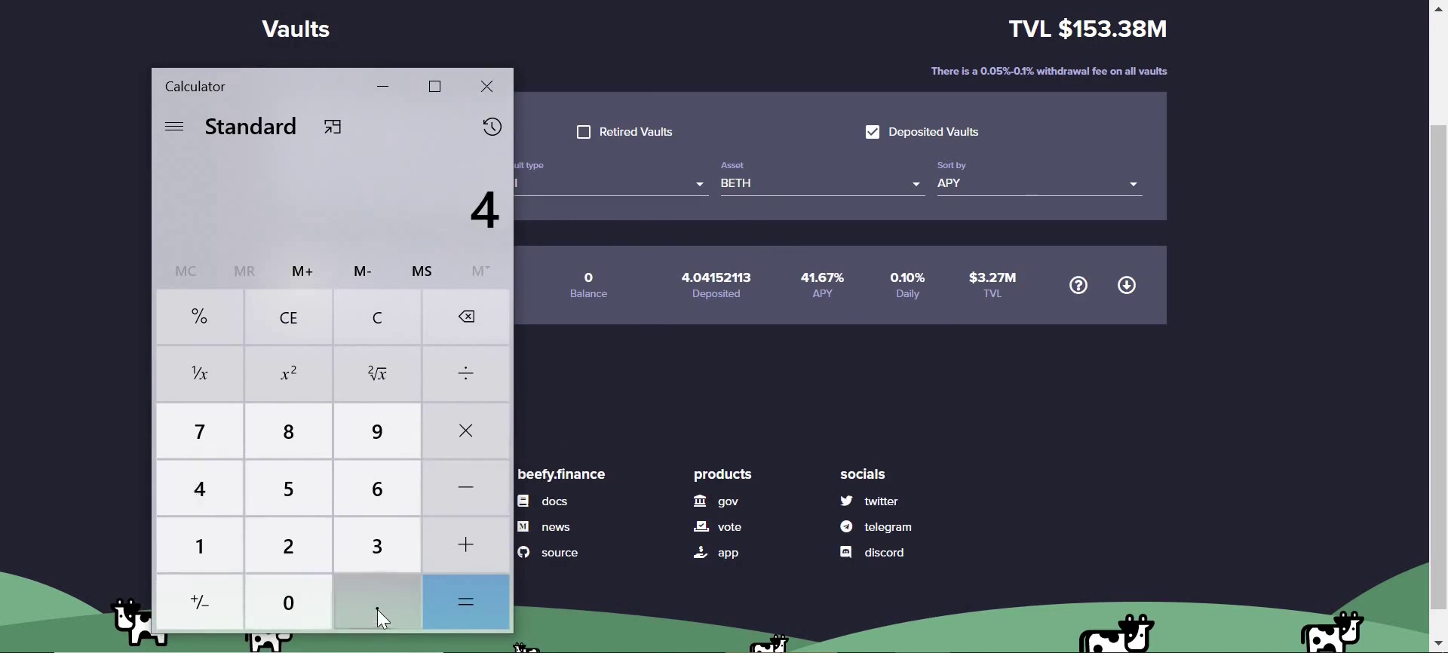
left_click(377, 609)
left_click(312, 609)
left_click(228, 496)
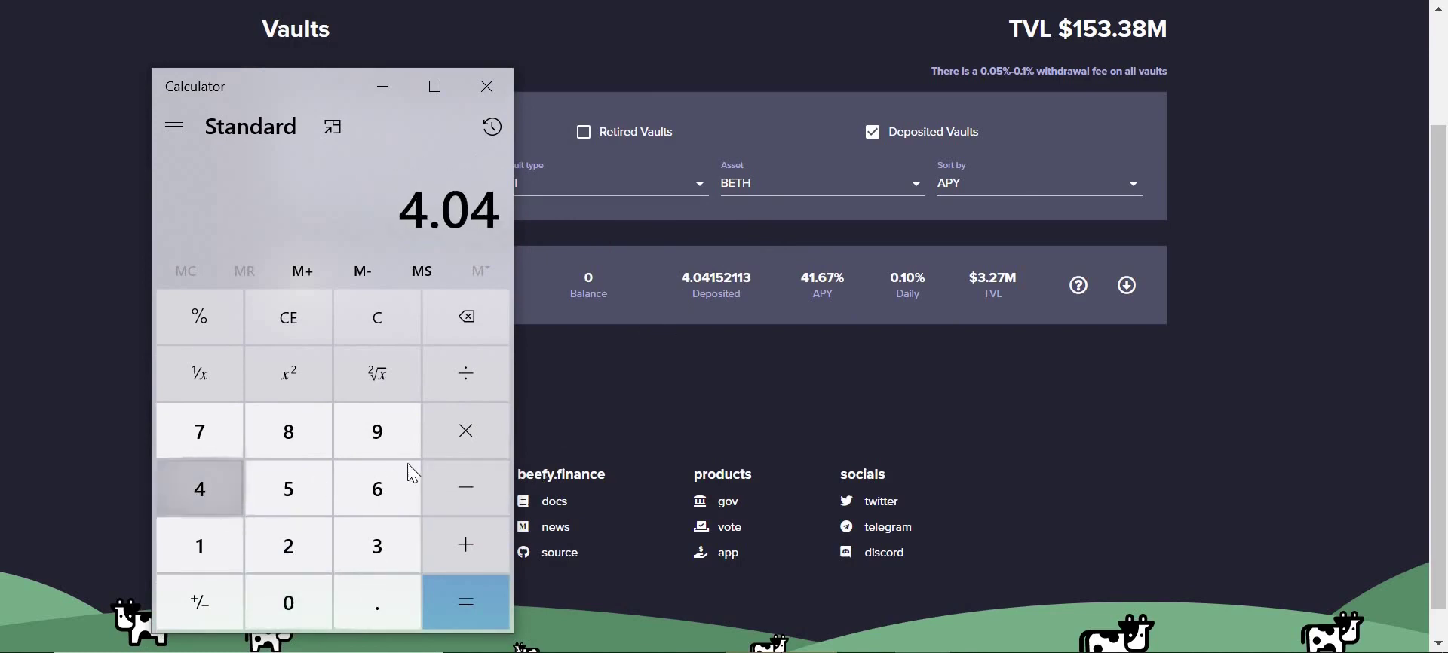
left_click(436, 432)
left_click(320, 611)
key("period")
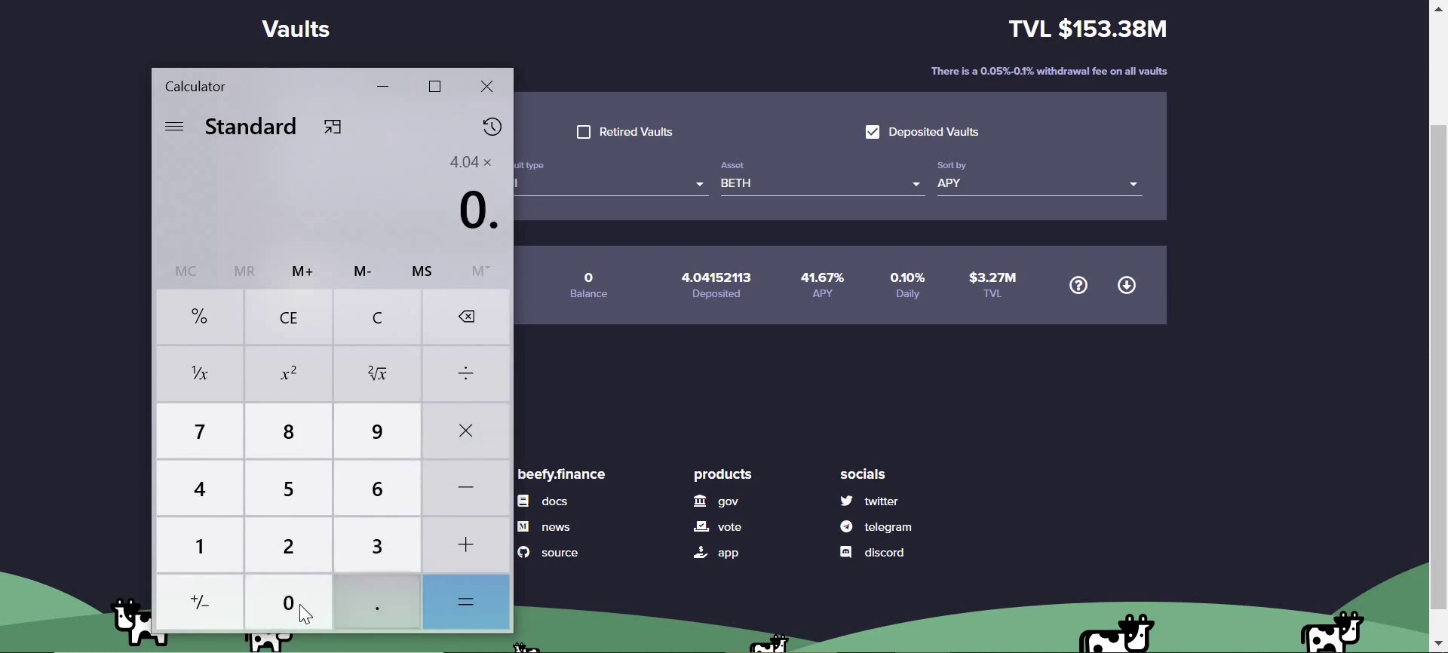
left_click(300, 604)
left_click(300, 604)
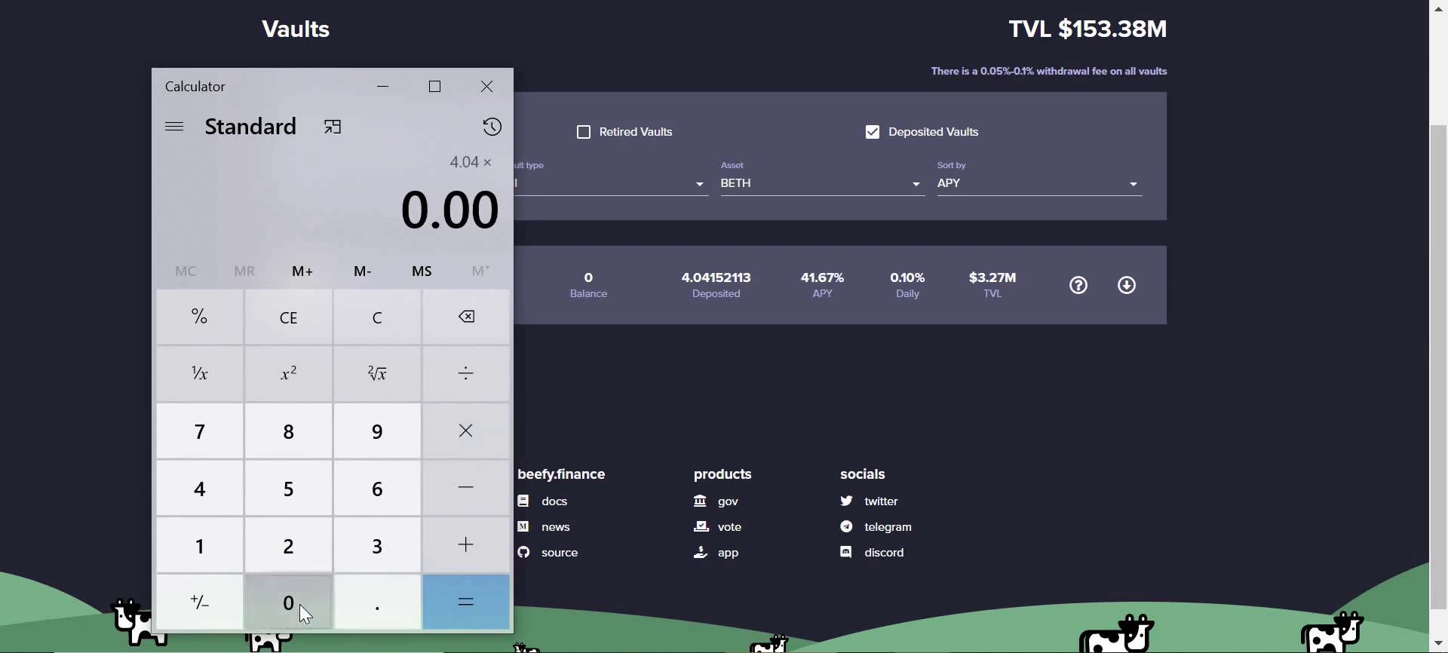
left_click(217, 540)
left_click(468, 605)
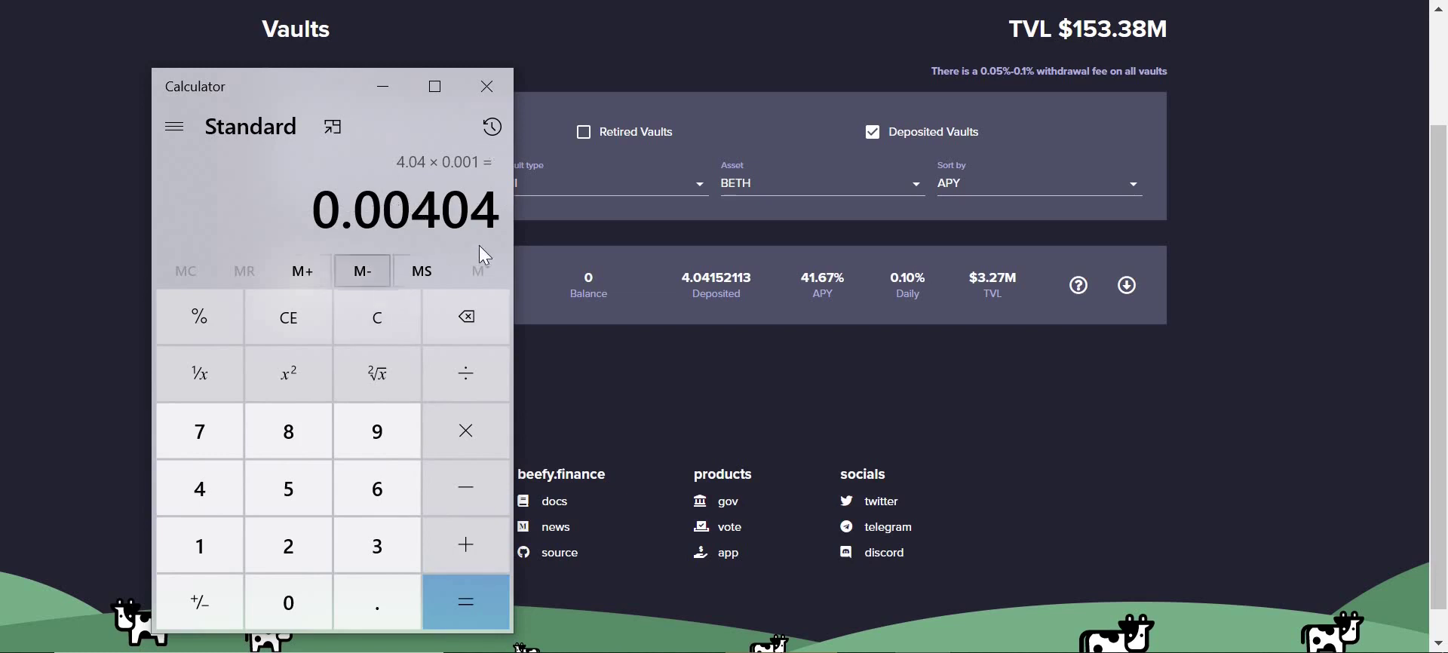
left_click(400, 92)
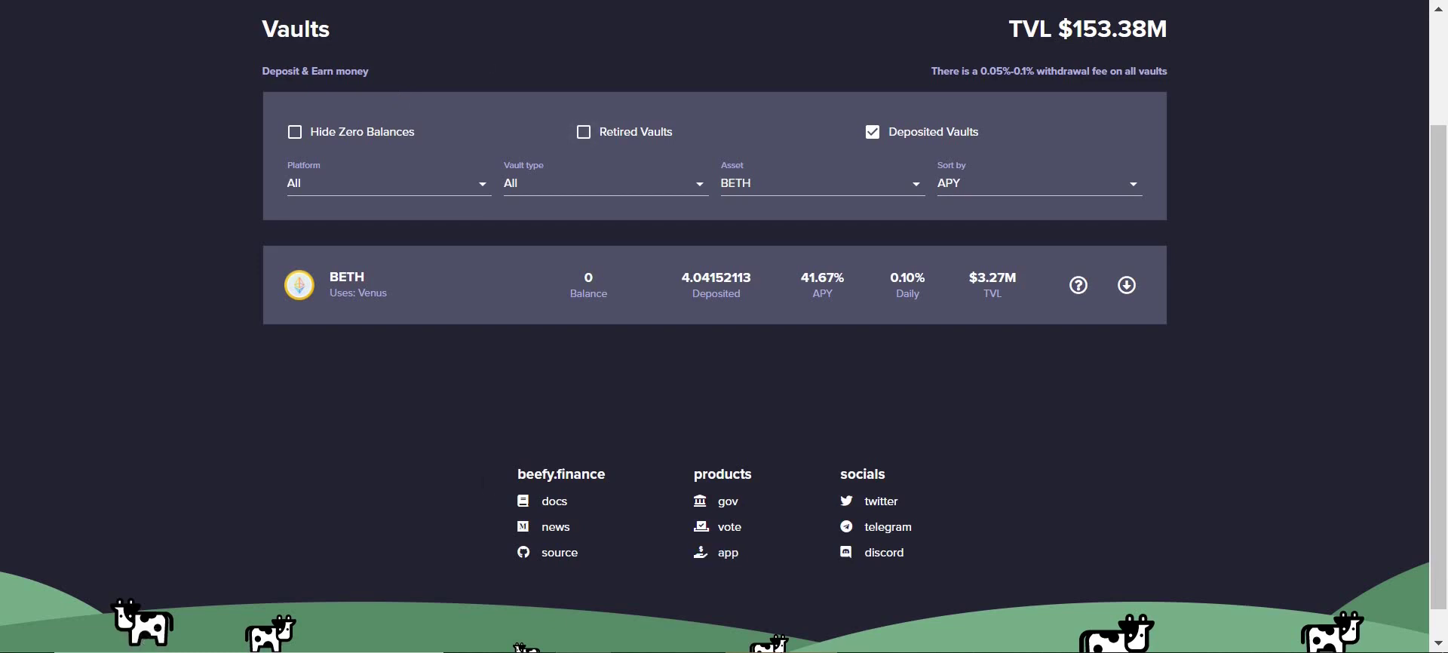
- Switch back to Calculator, multiply the rounded daily earnings of 7 by 20, and close it
key("alt+Tab")
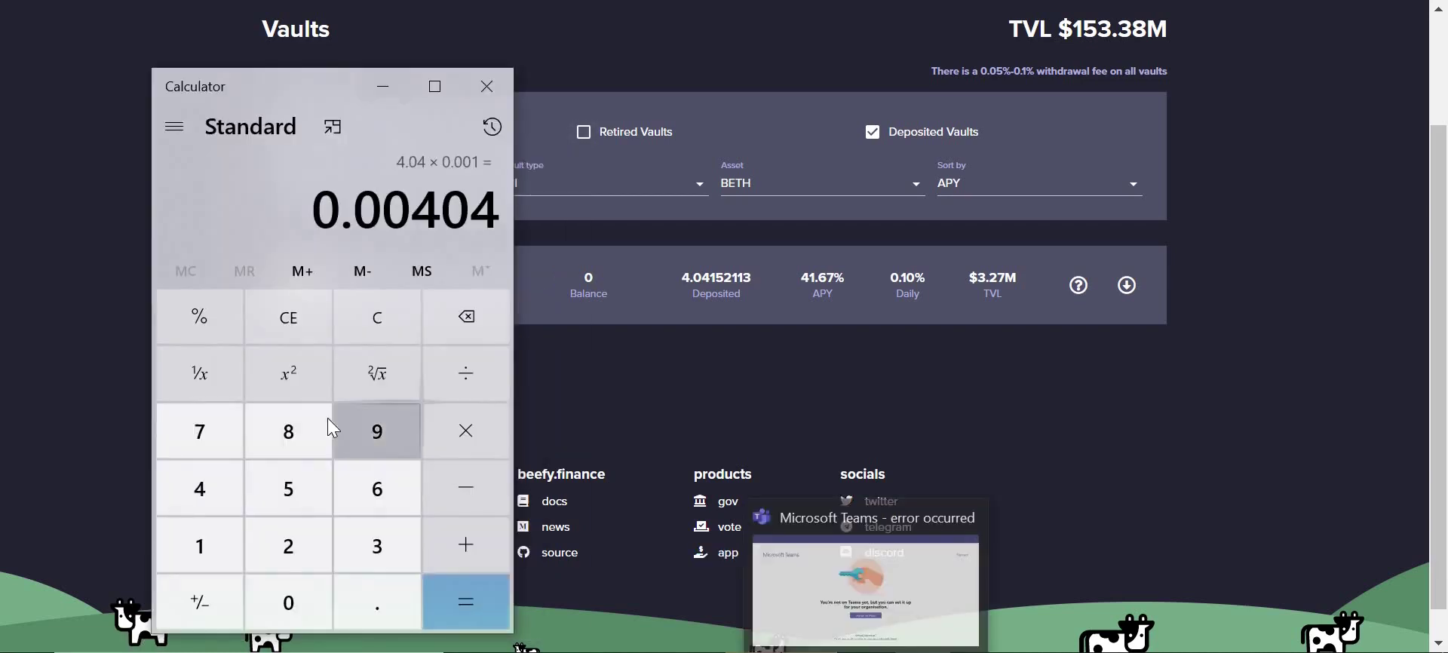
left_click(215, 426)
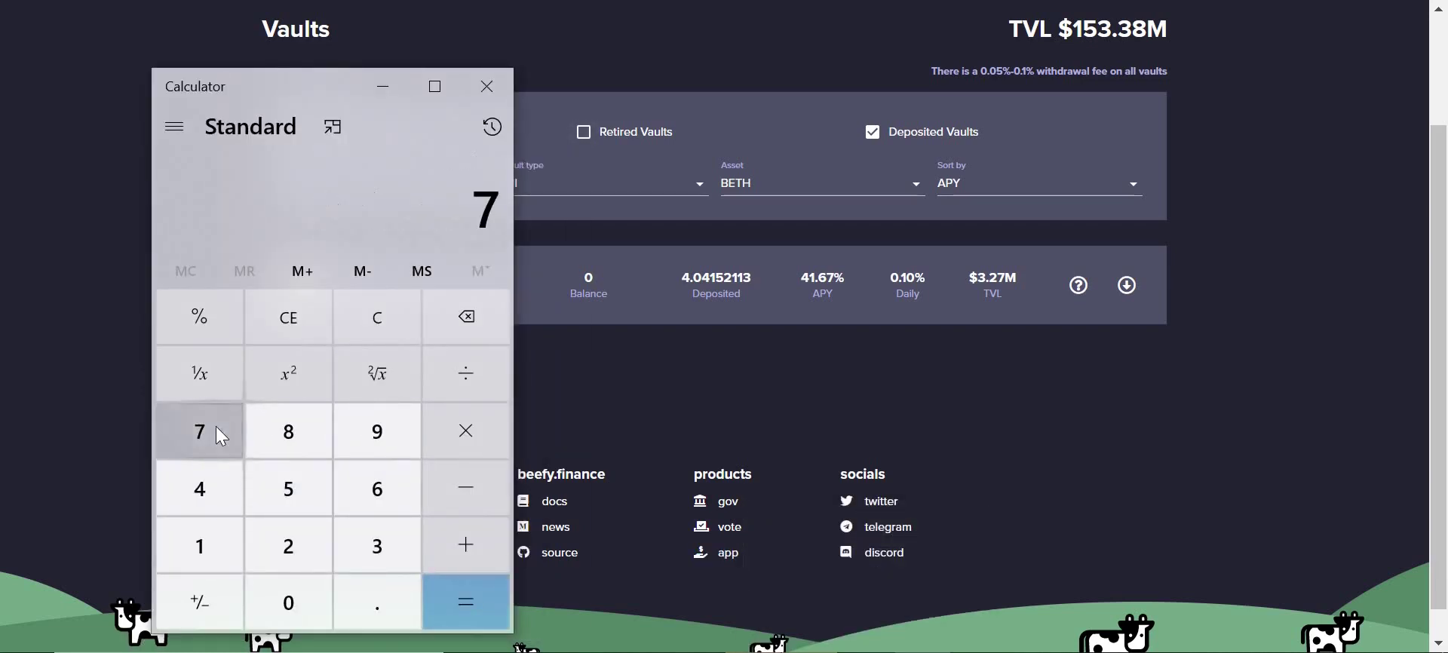
left_click(466, 456)
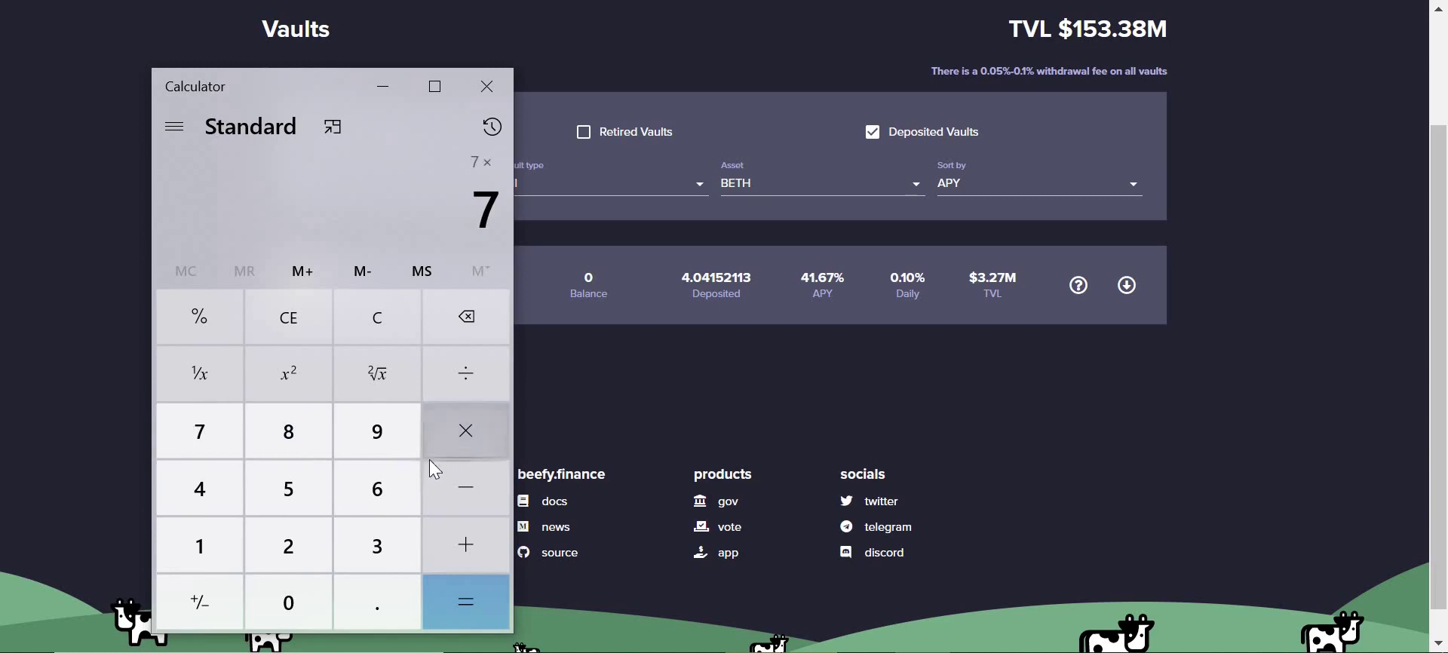
left_click(285, 551)
left_click(287, 596)
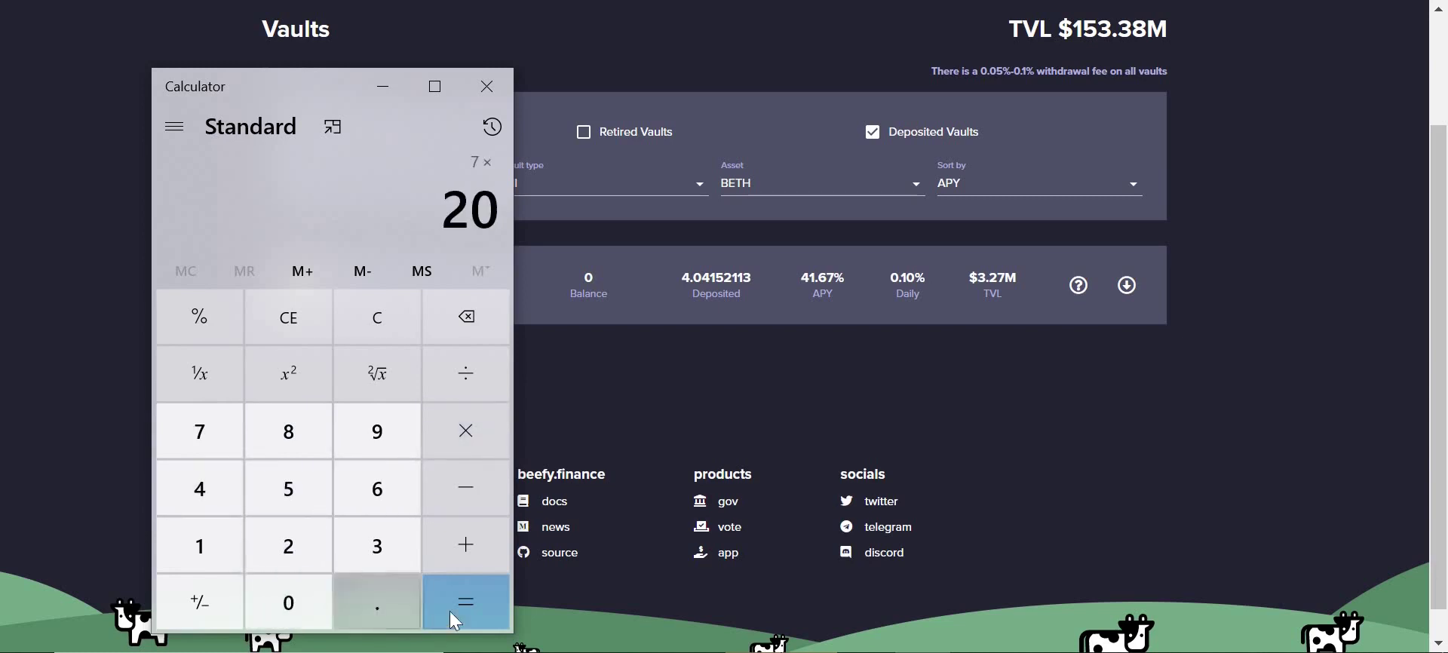
left_click(457, 609)
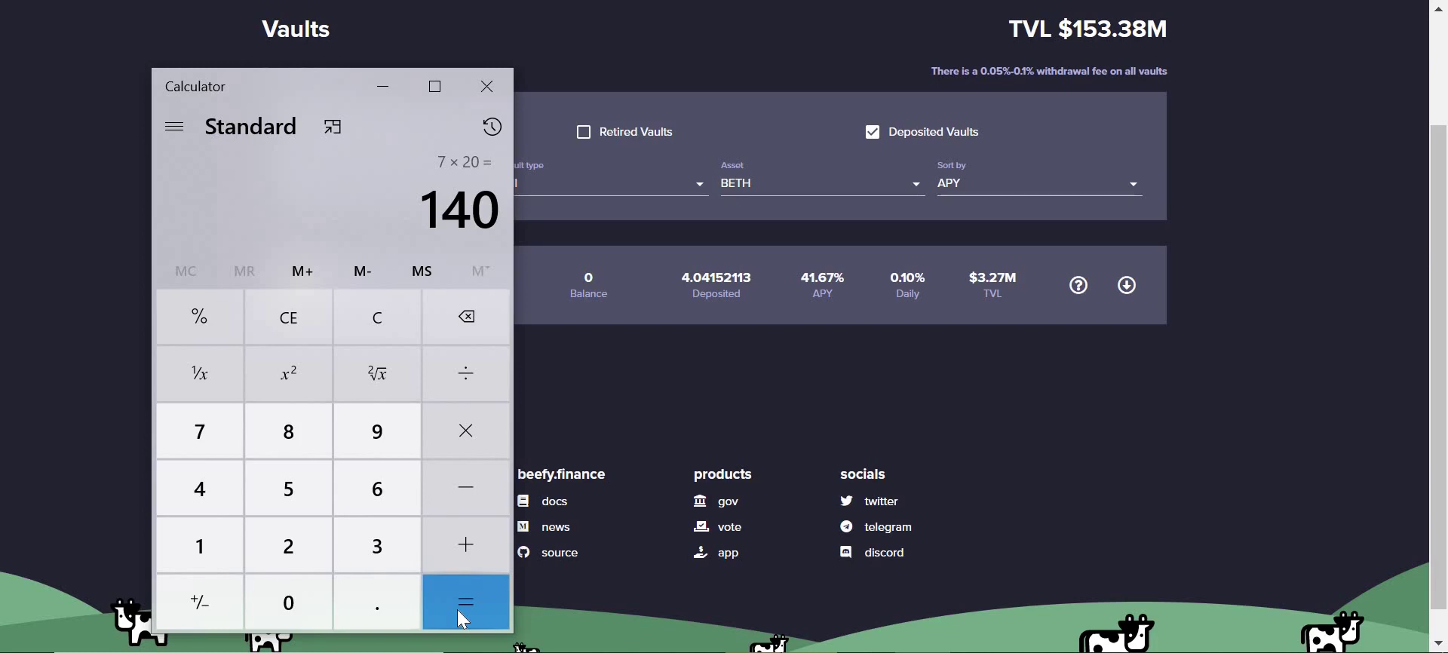
left_click(494, 87)
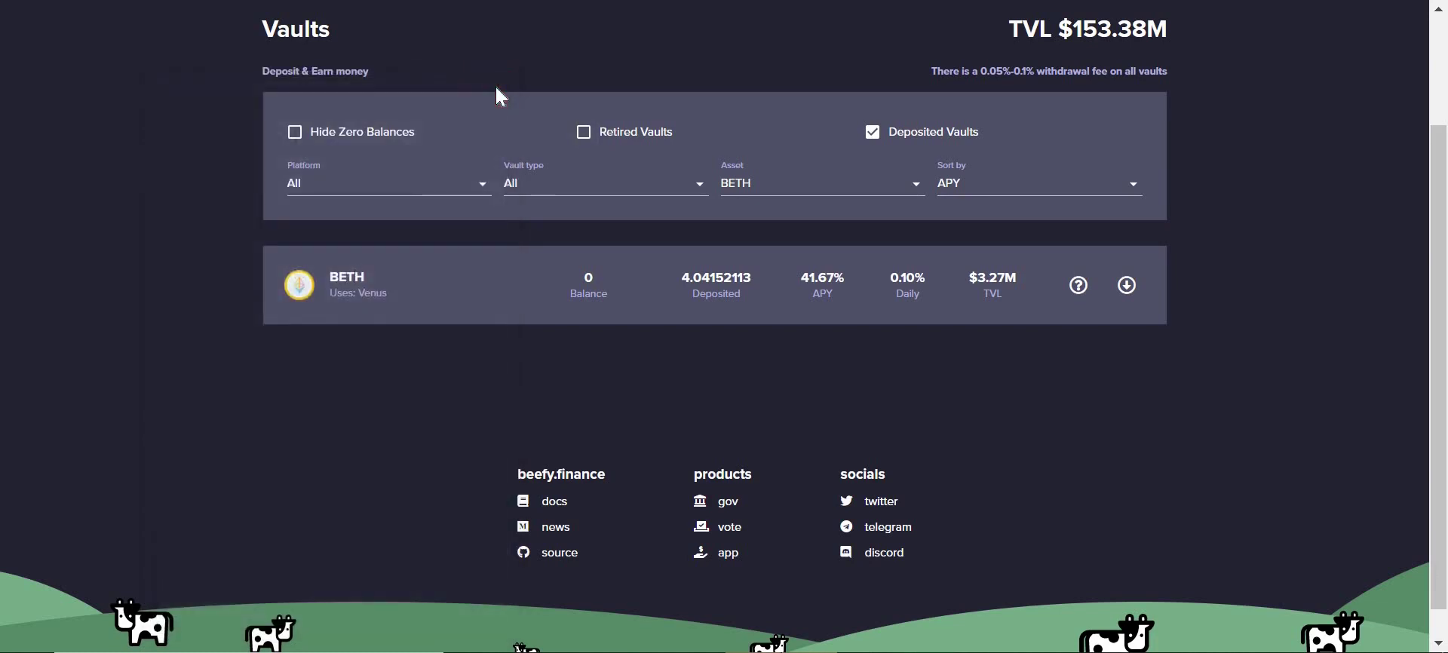